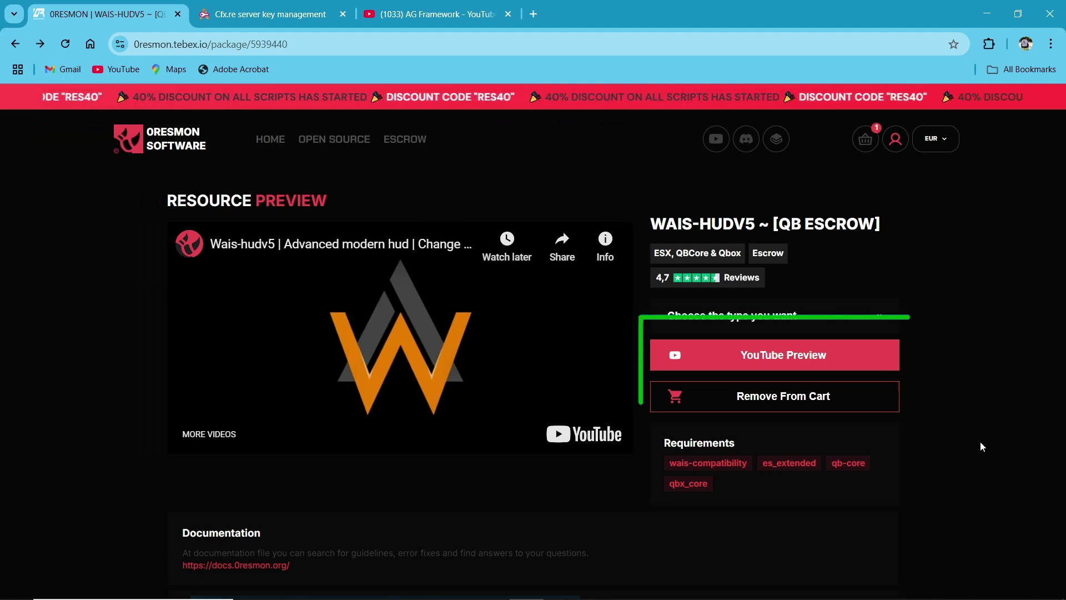
Review the price of the WAIS-HUDV5 script in the shopping basket and look at its Tebex checkout window
click(865, 142)
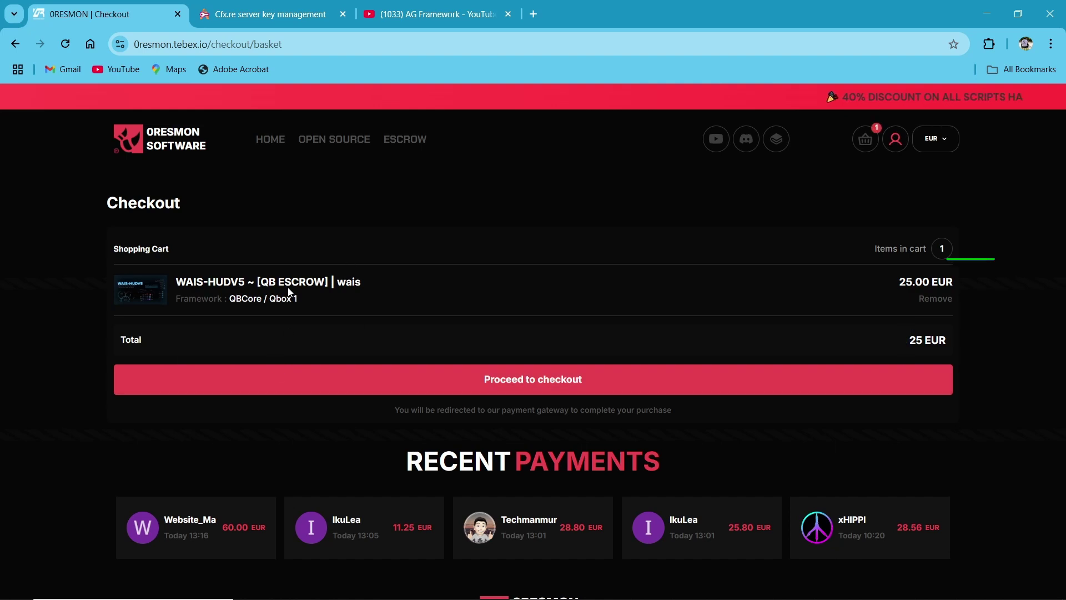
drag(895, 283, 969, 283)
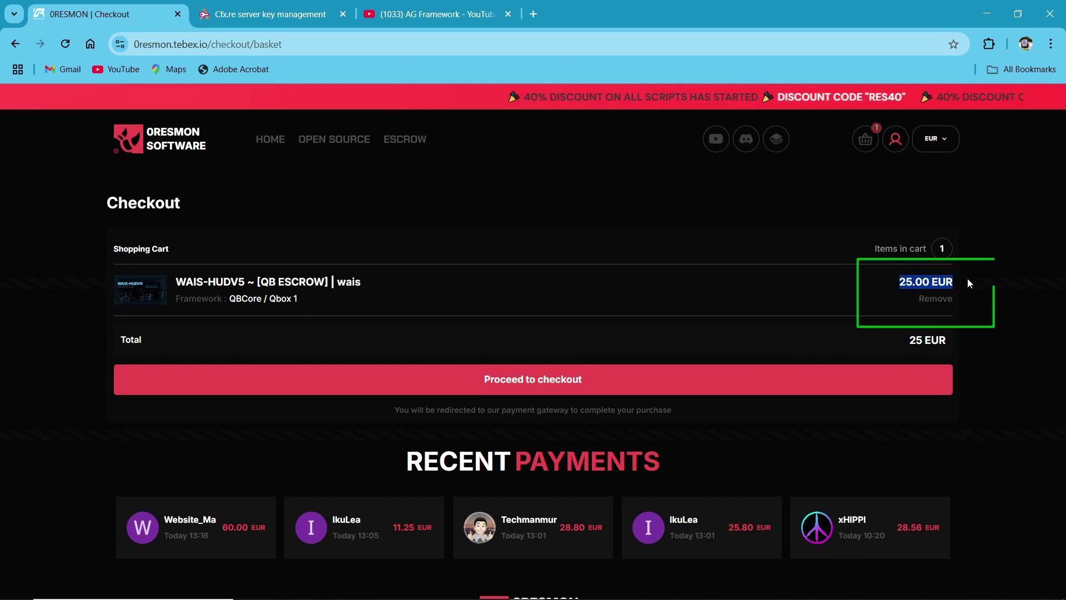
click(968, 283)
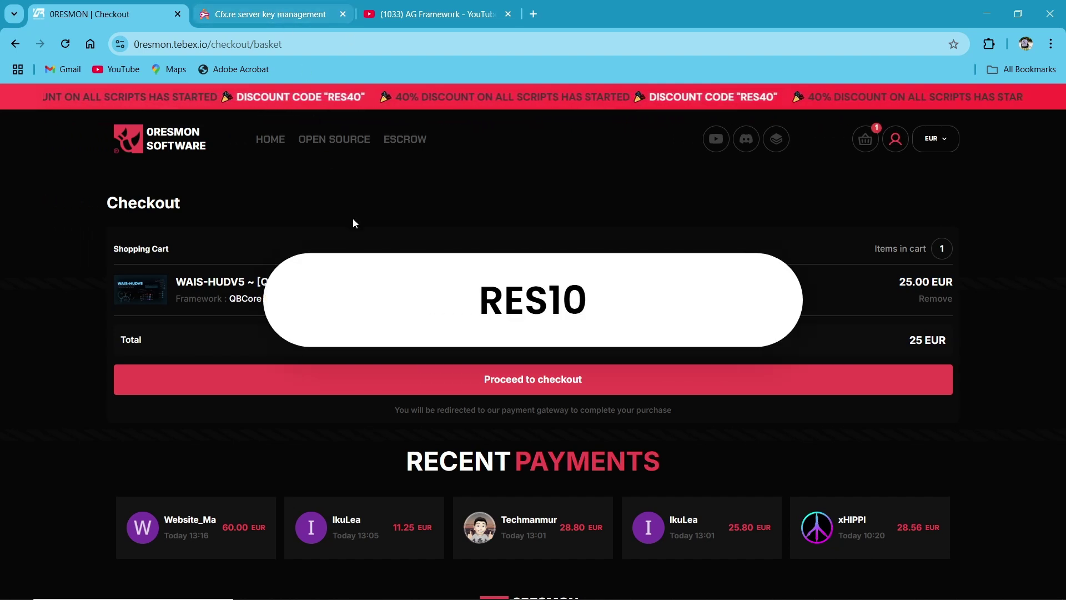
click(484, 378)
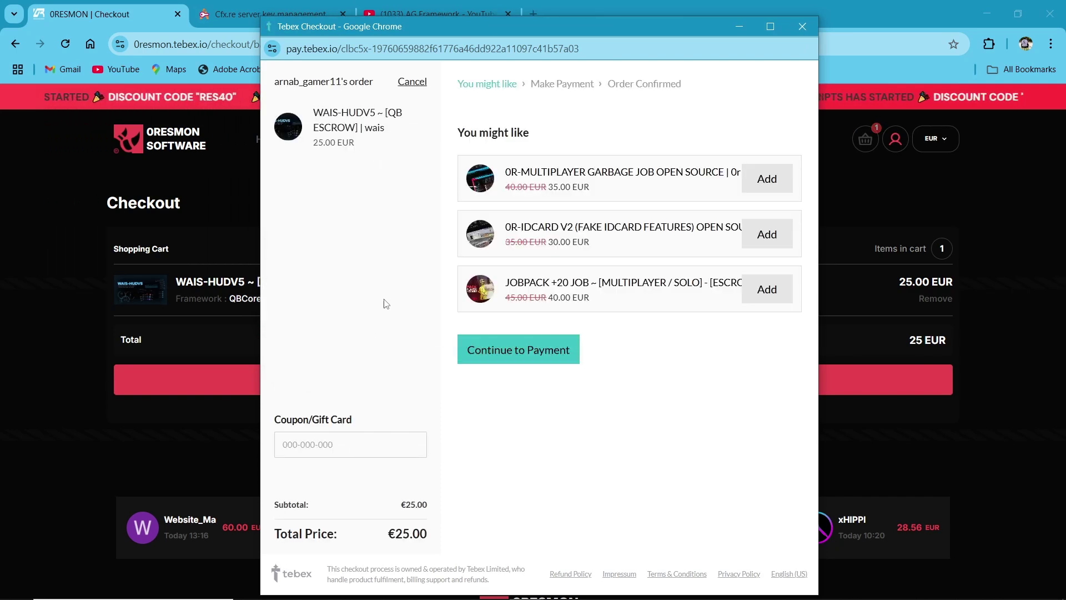
click(802, 30)
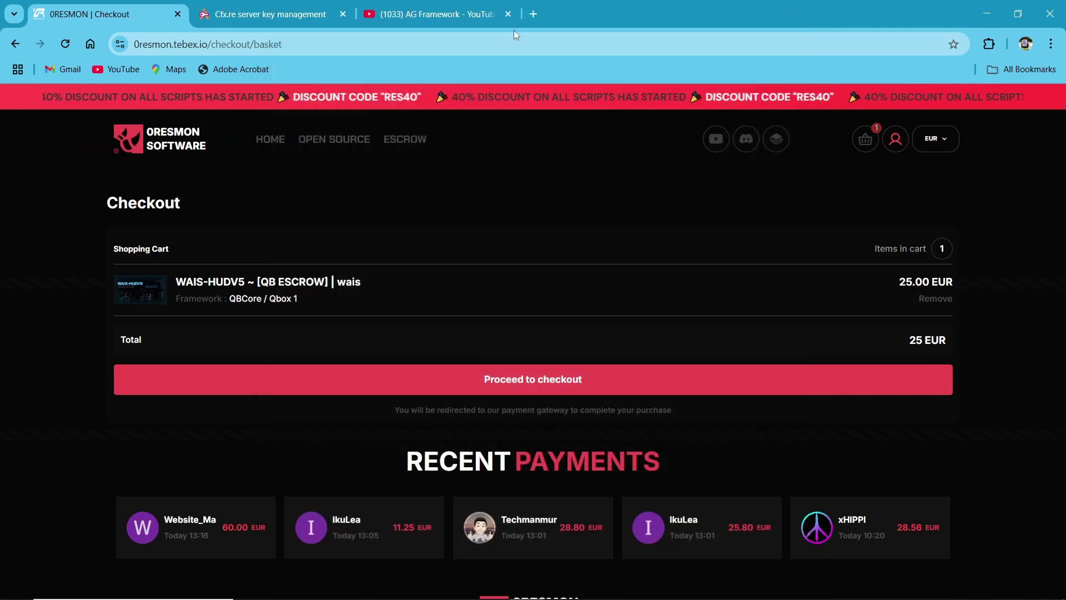
Download the wais-compatibility-hudv5 and wais-hudv5-bf-escrow assets from the Cfx.re Keymaster granted assets page
click(270, 14)
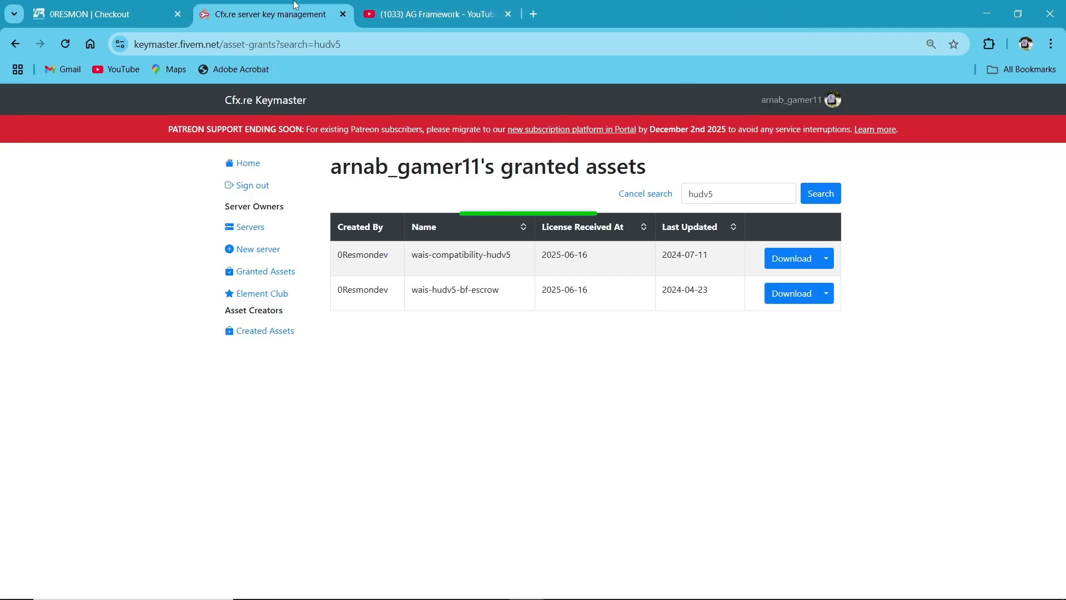
double_click(434, 255)
triple_click(434, 255)
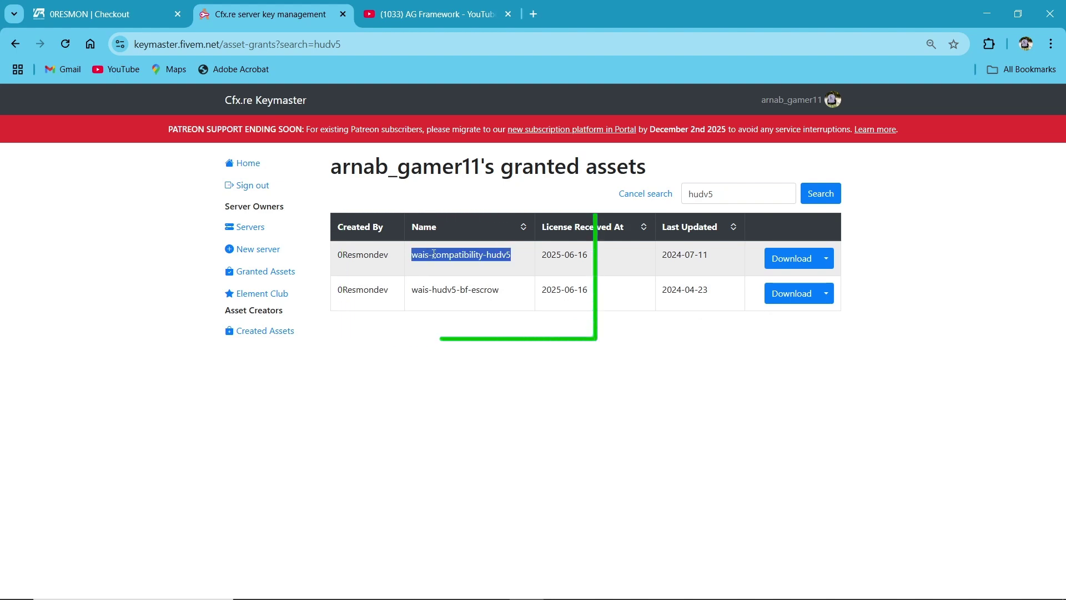
double_click(434, 255)
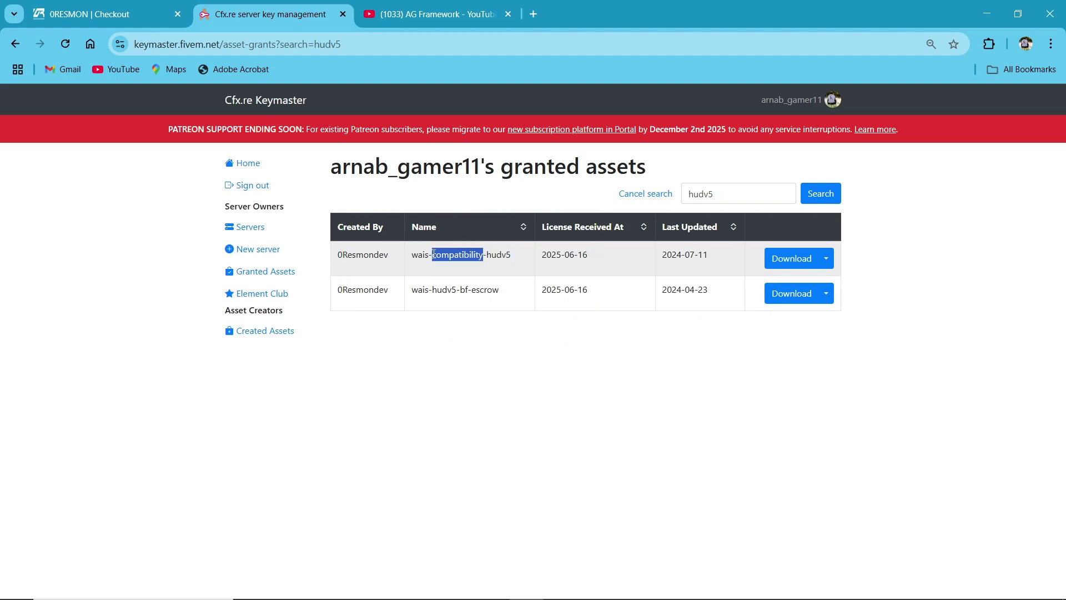
double_click(498, 259)
drag(410, 290, 501, 289)
click(505, 419)
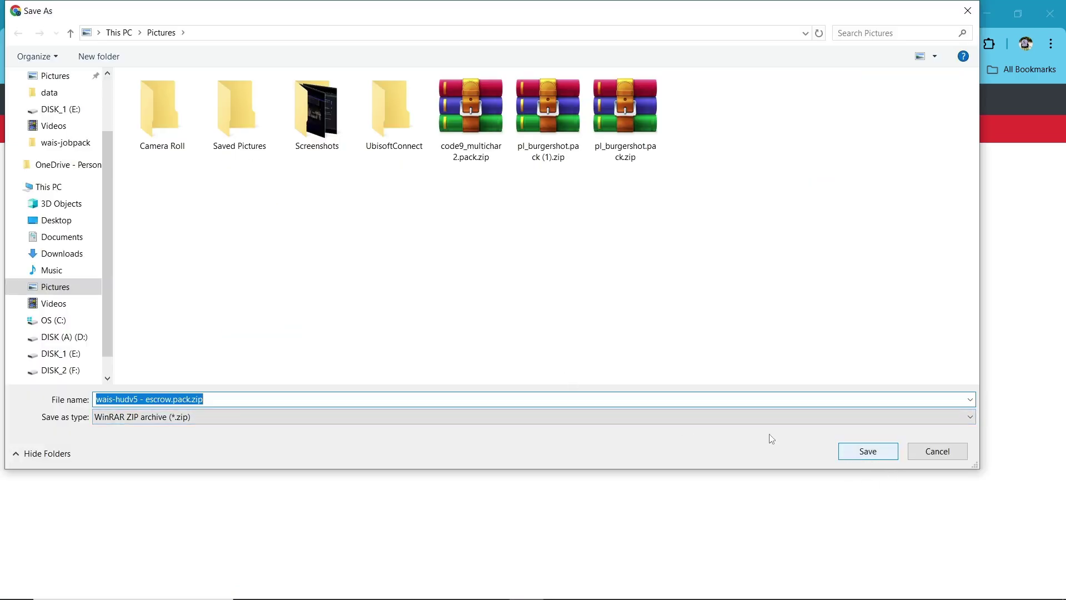
click(870, 451)
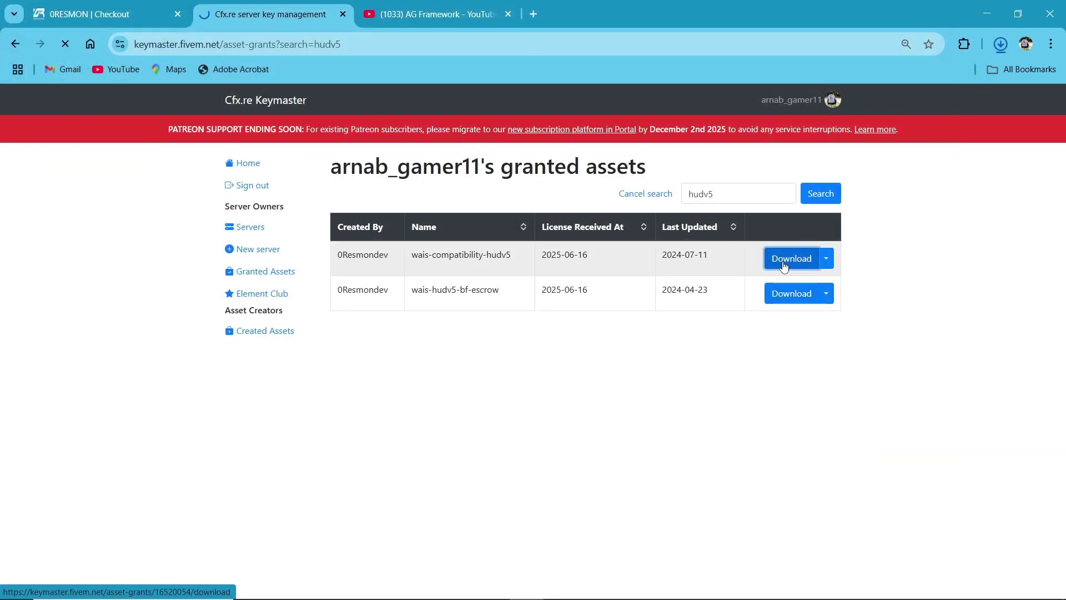
click(794, 293)
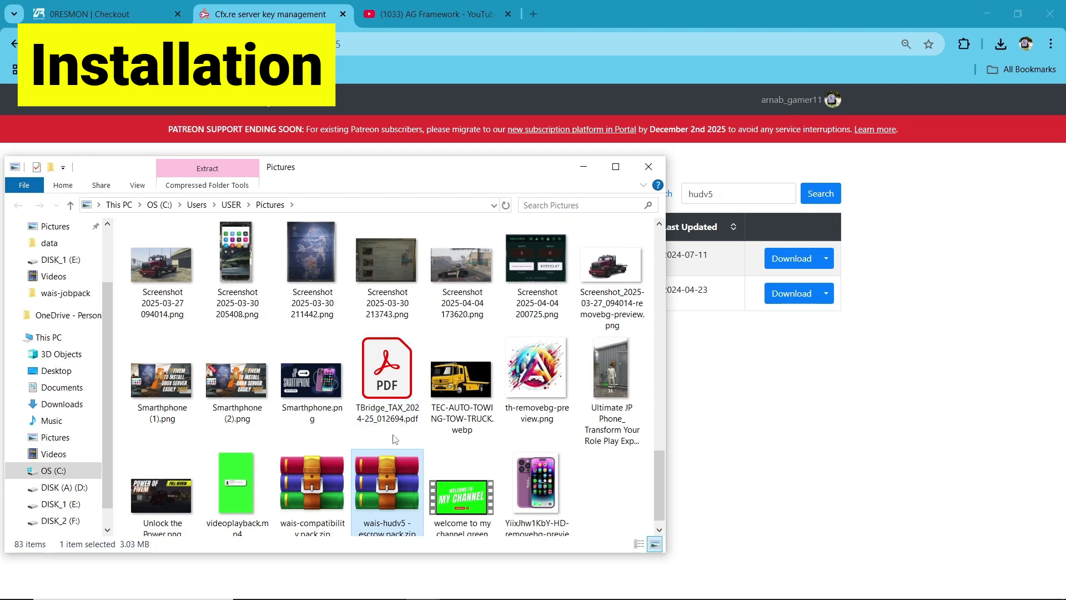
Extract wais-hudv5 - escrow.pack.zip and wais-compatibility.pack.zip in the Pictures folder
right_click(394, 481)
click(422, 236)
right_click(314, 469)
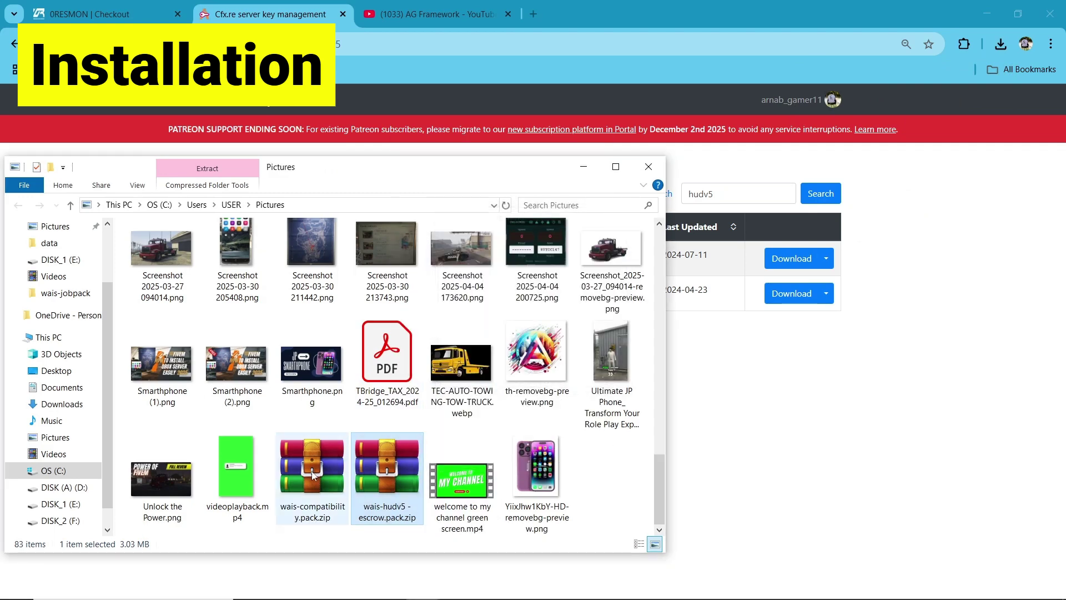
click(358, 233)
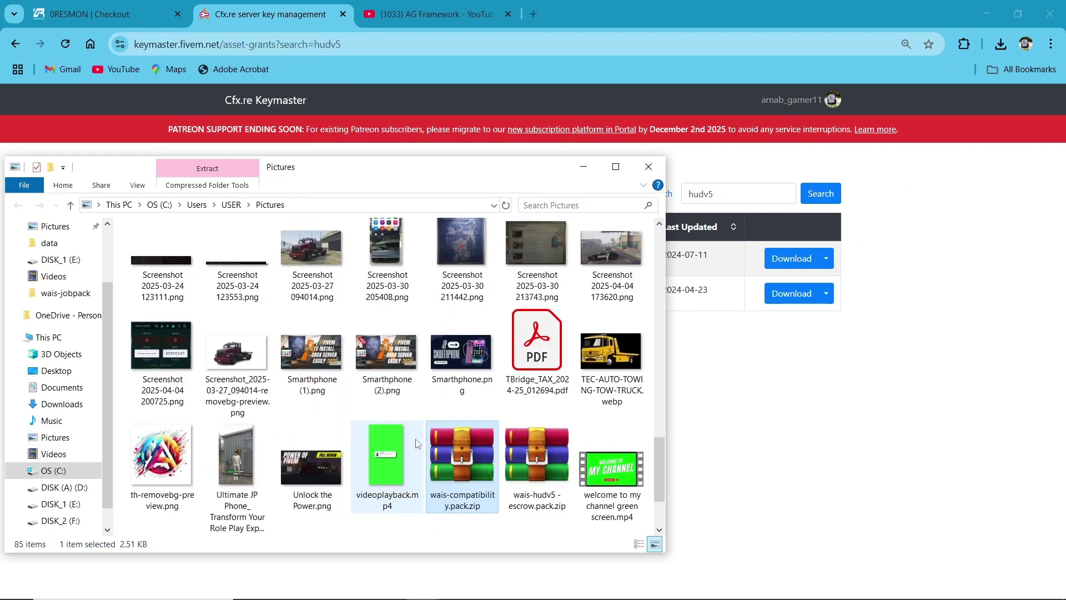
scroll(398, 411, up, 5)
scroll(398, 411, up, 5)
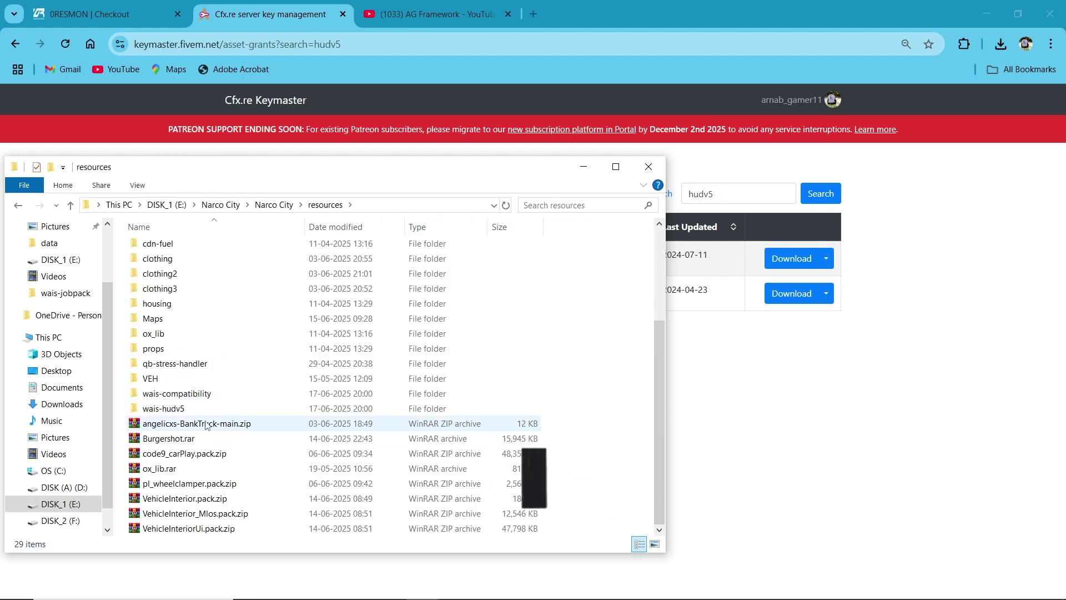
Open the wais-hudv5 folder inside the server's resources folder and maximize the File Explorer window
click(173, 404)
double_click(174, 407)
double_click(435, 167)
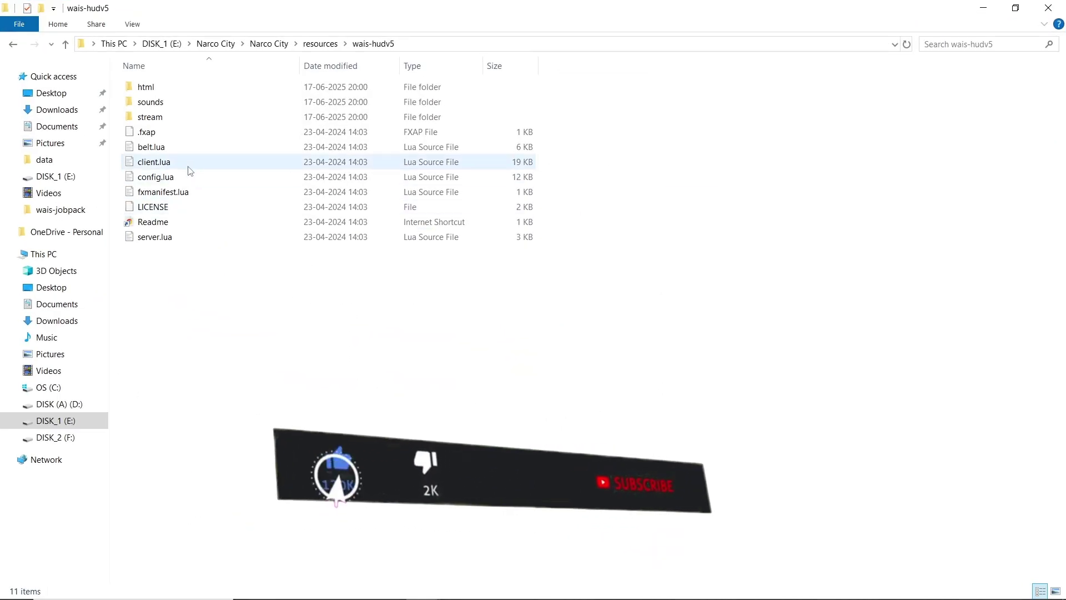
View the Readme page linked in the wais-hudv5 folder, close it and return to File Explorer
double_click(173, 224)
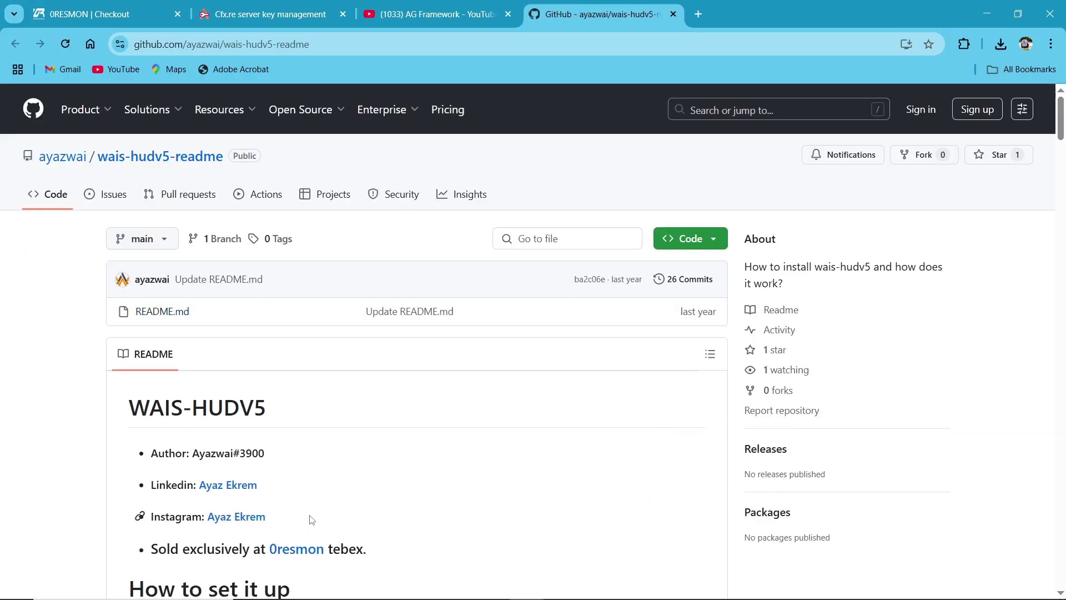
click(673, 14)
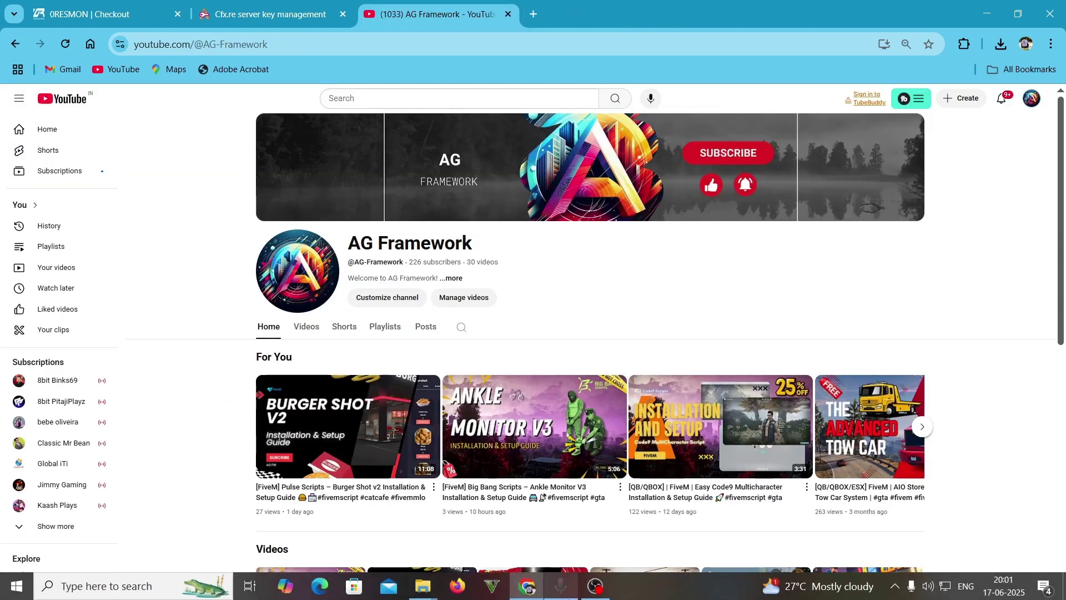
mouse_move(423, 585)
click(455, 499)
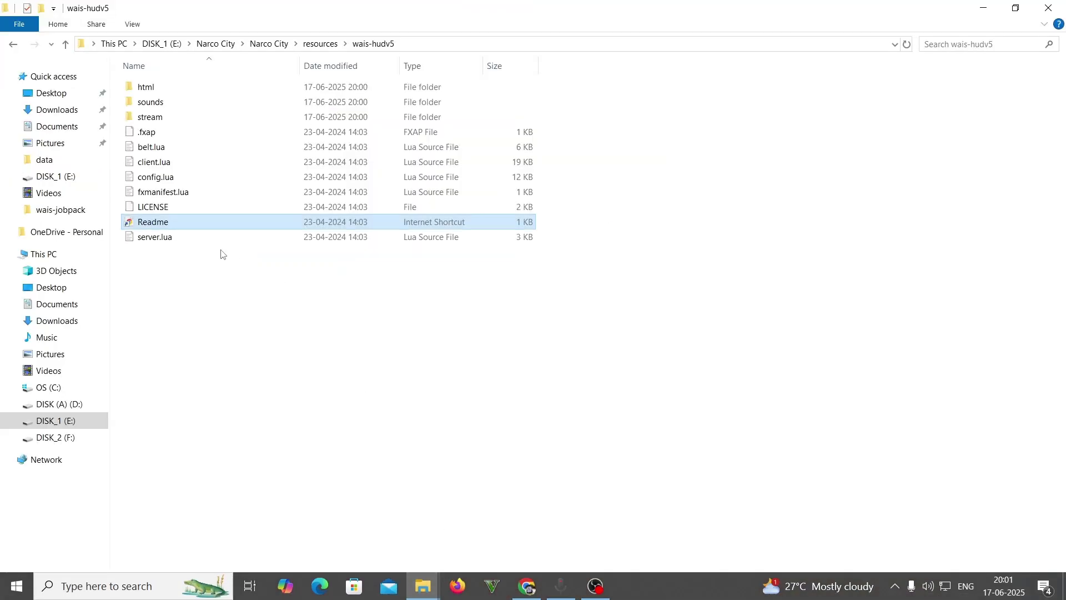
Open config.lua from the wais-hudv5 folder in the code editor and set Framework to "qbcore"
click(194, 183)
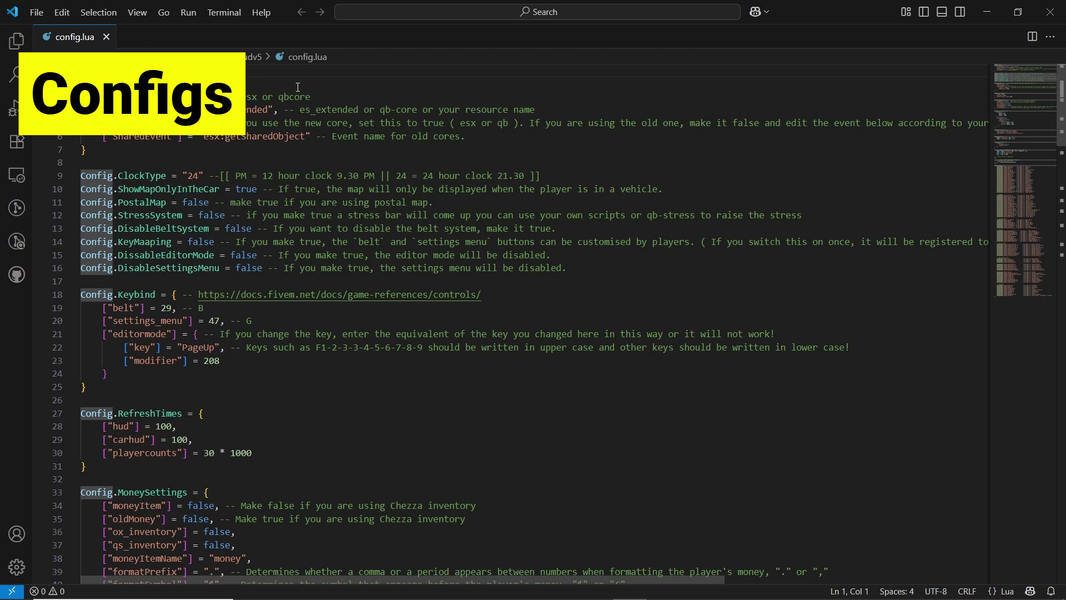
double_click(145, 109)
double_click(294, 98)
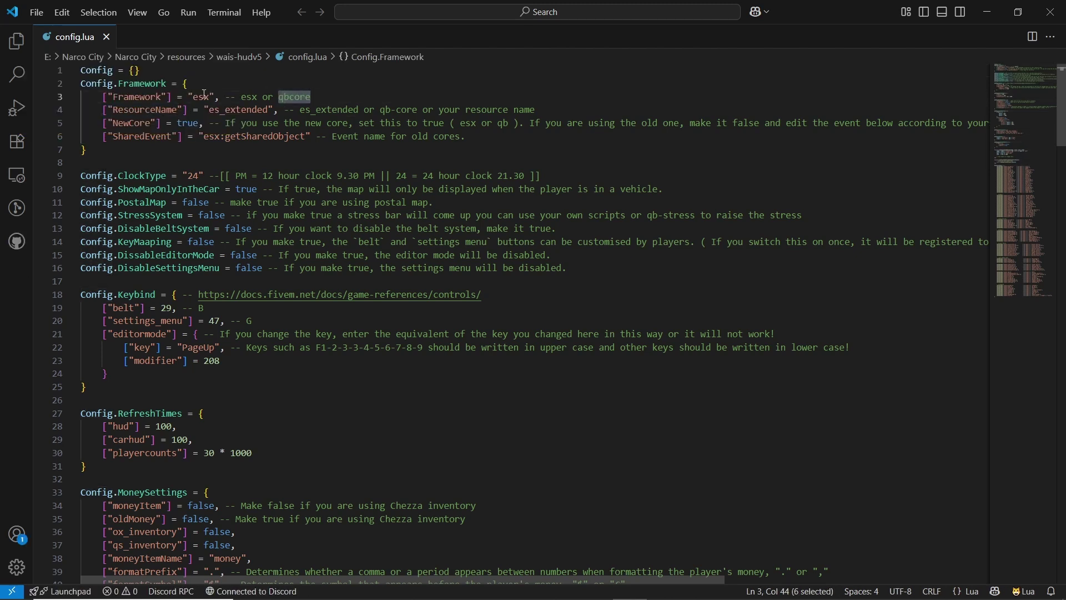
key(ctrl+c)
double_click(204, 97)
key(ctrl+v)
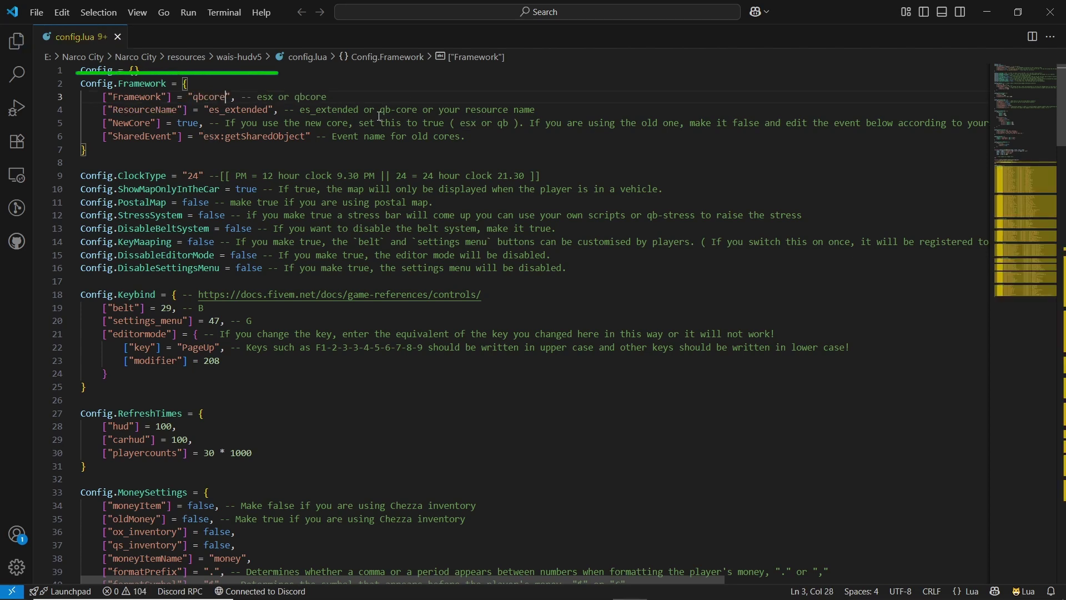
Set ResourceName to "qb-core" in the Config.Framework block, copying the name from the line's comment
drag(380, 110, 422, 110)
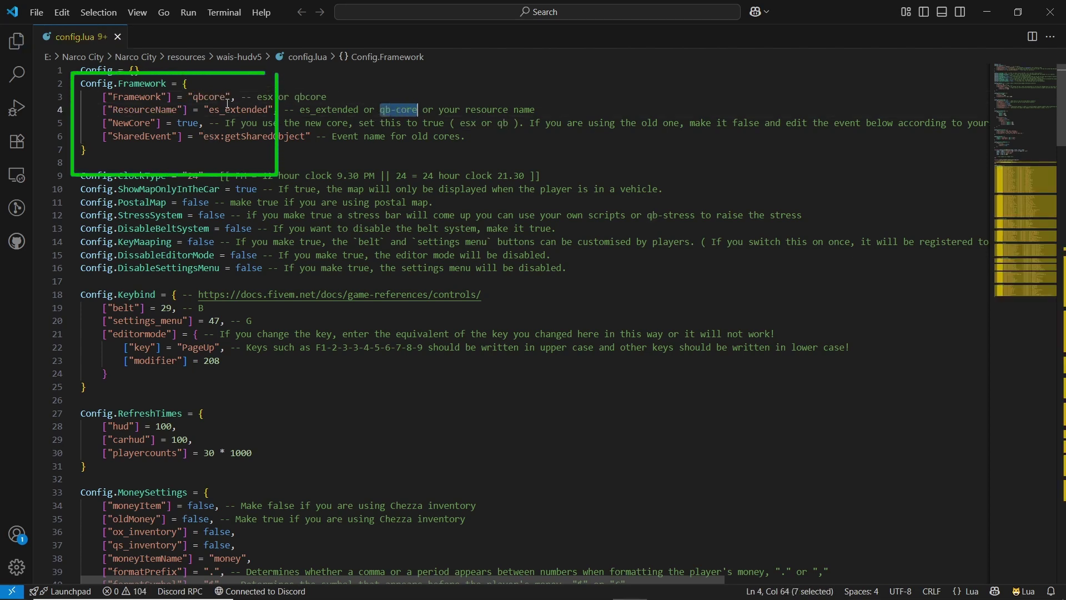
key(ctrl+c)
click(228, 102)
double_click(236, 109)
key(ctrl+v)
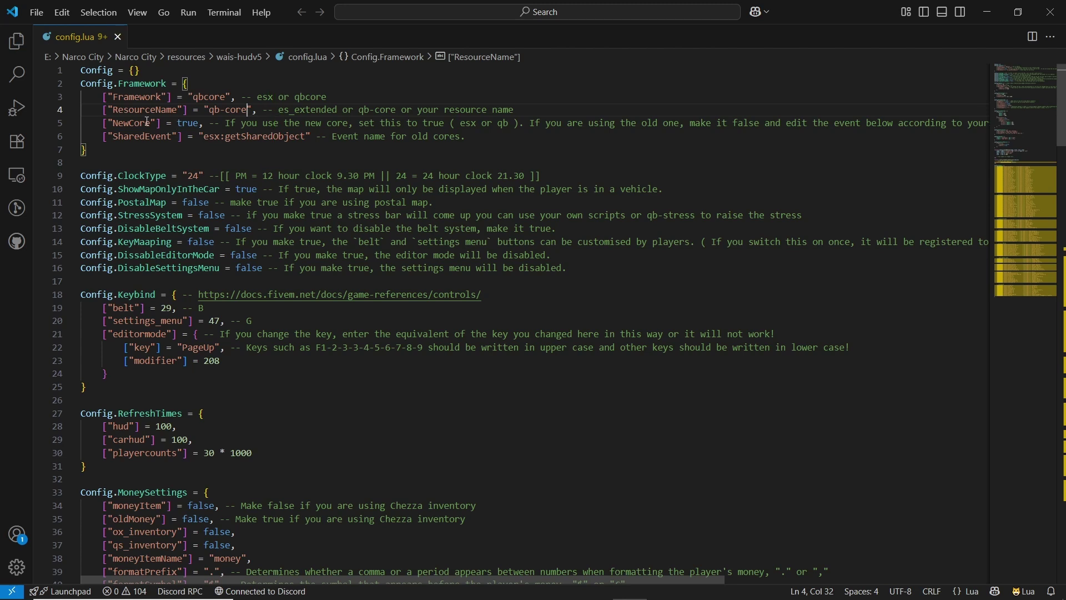
Change SharedEvent to "qb-core:getSharedObject" in the Config.Framework block
double_click(188, 124)
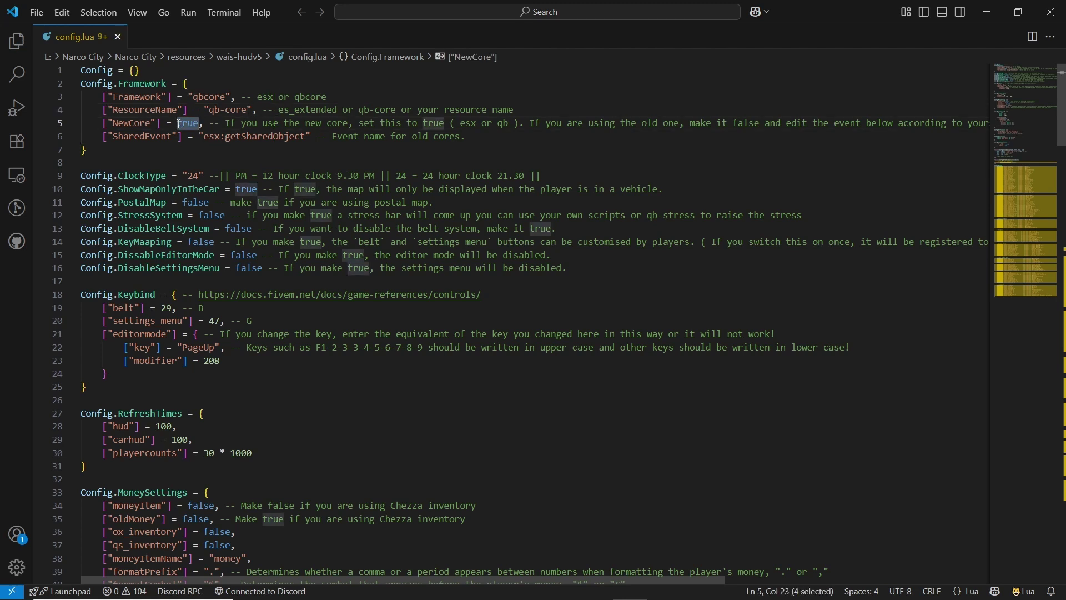
double_click(209, 137)
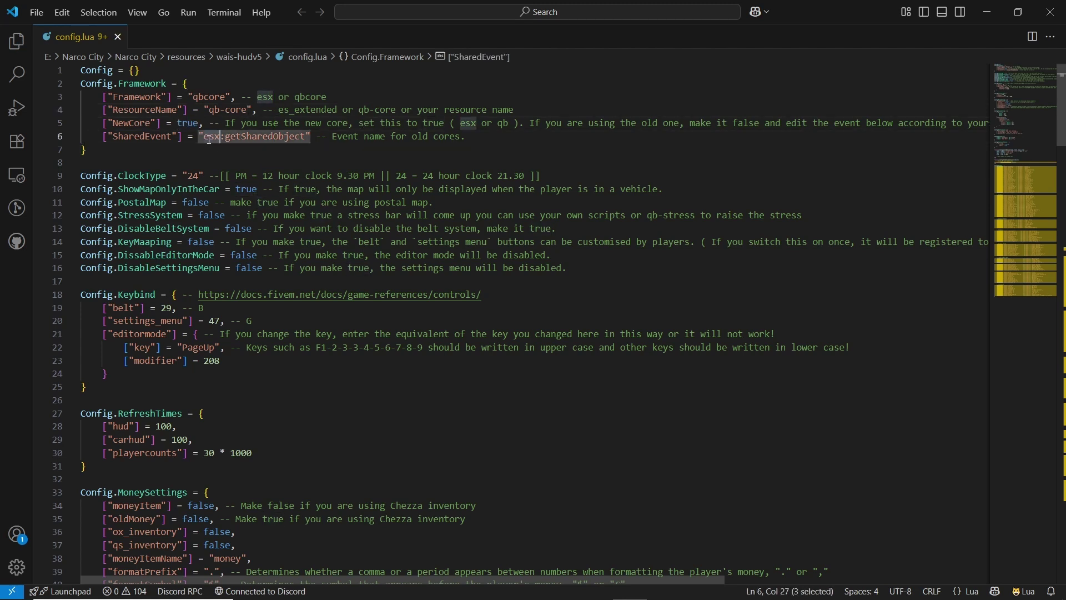
key(ctrl+v)
click(119, 189)
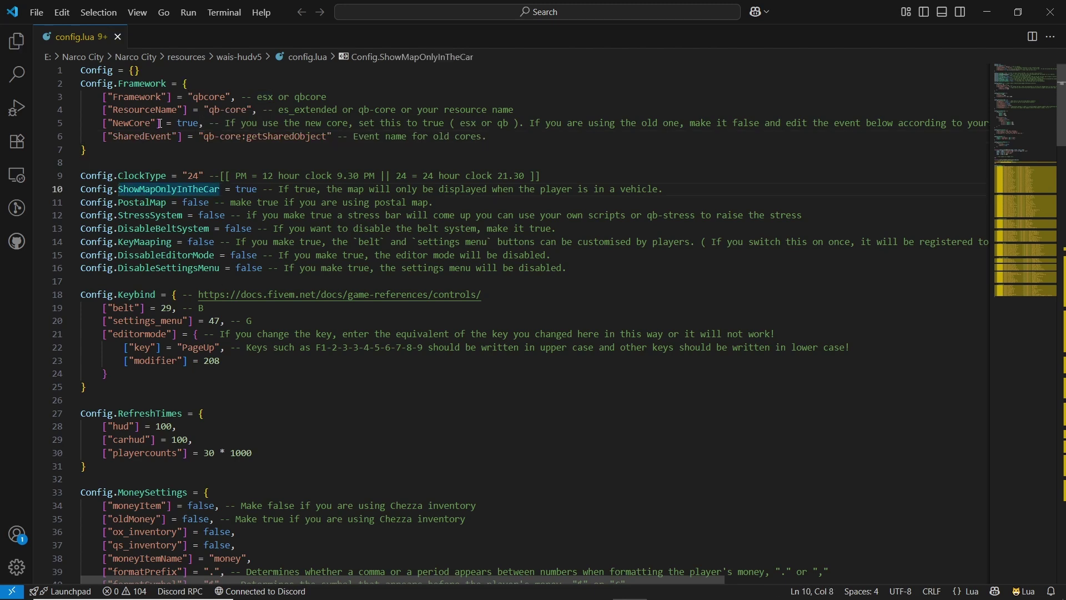
click(187, 110)
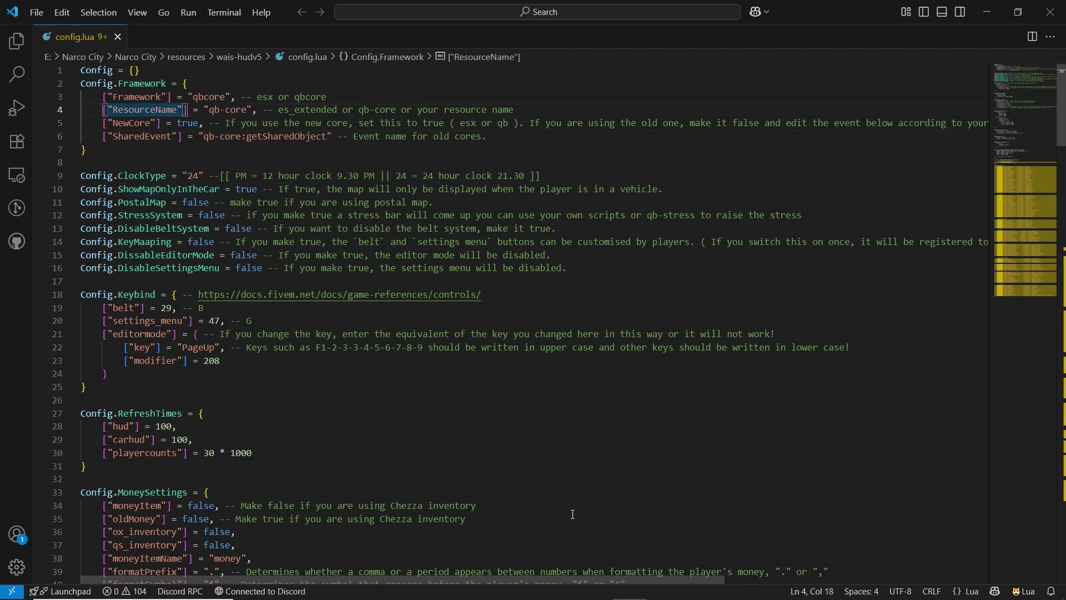
Switch to the browser and examine the ESX and QBCore sections of the 0Resmon framework settings documentation
click(526, 588)
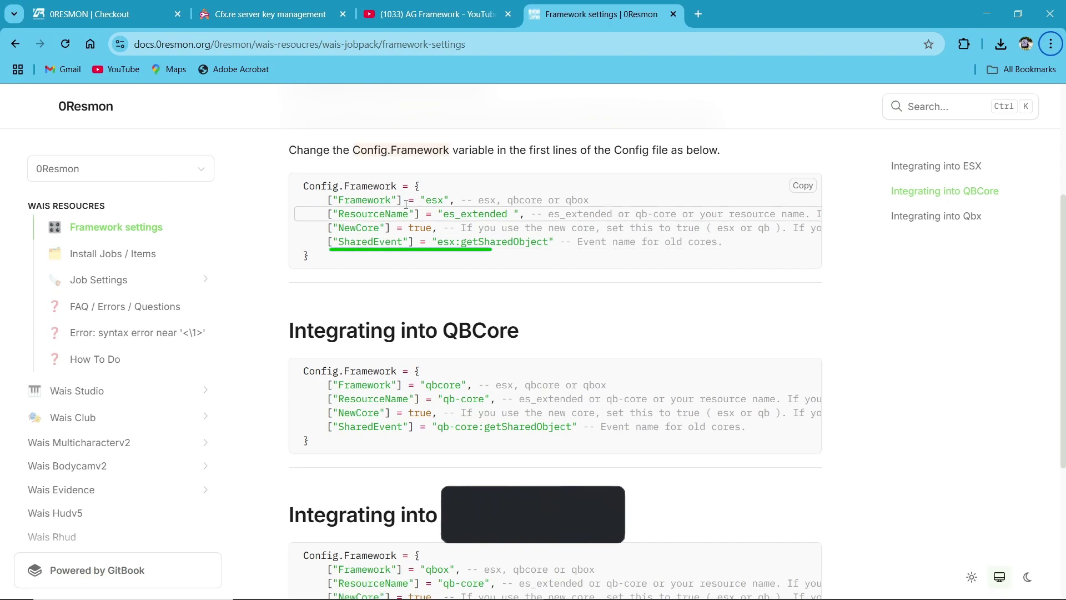
scroll(329, 224, up, 4)
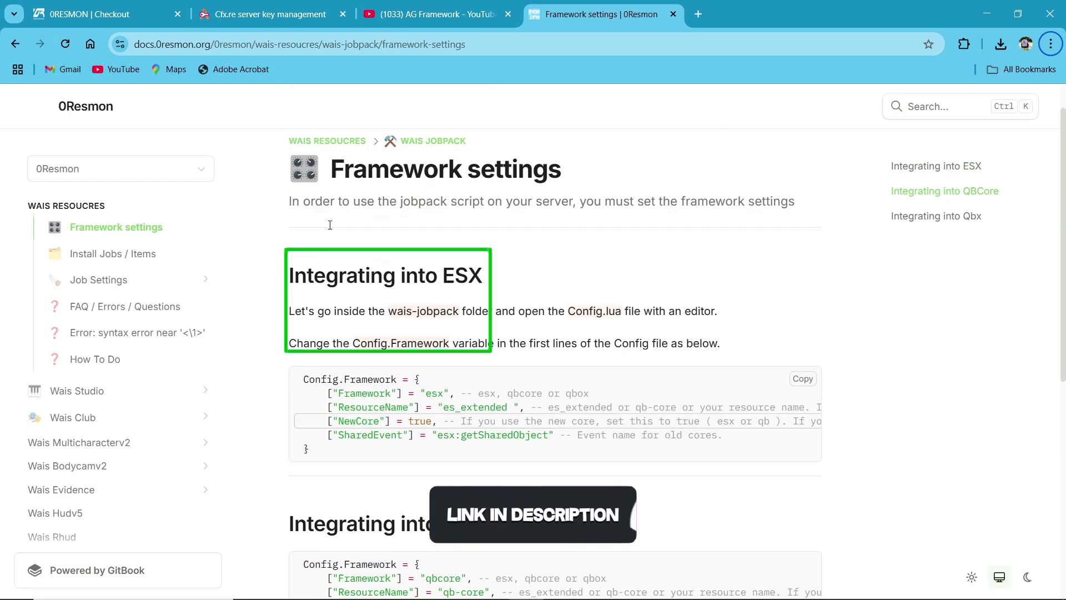
scroll(496, 321, down, 3)
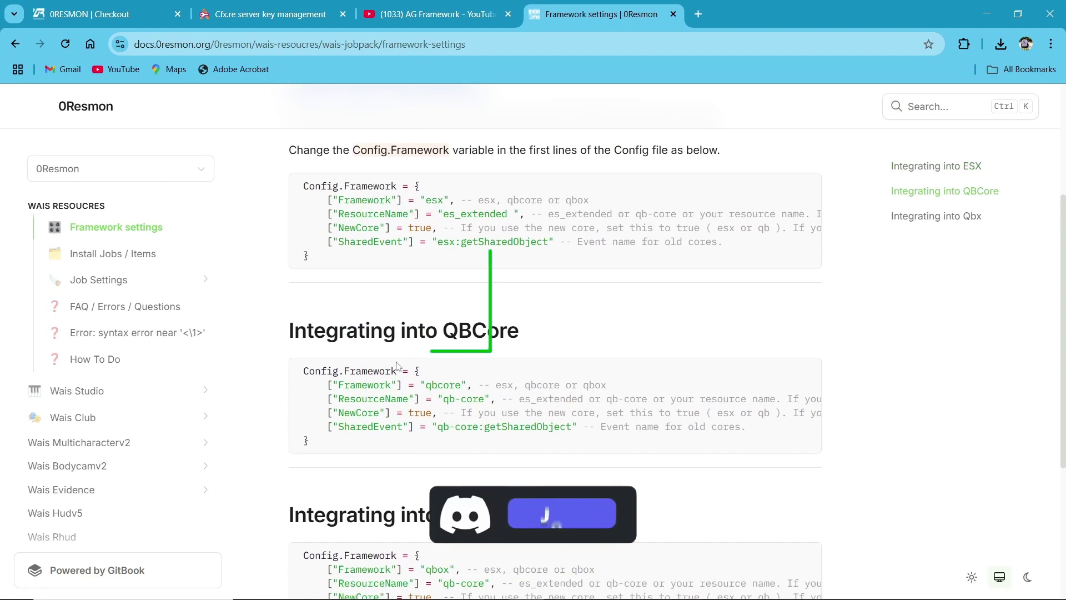
double_click(496, 329)
triple_click(533, 427)
Examine the Qbx integration's Framework, NewCore and SharedEvent lines and compare them with the QBCore SharedEvent line
scroll(387, 305, down, 4)
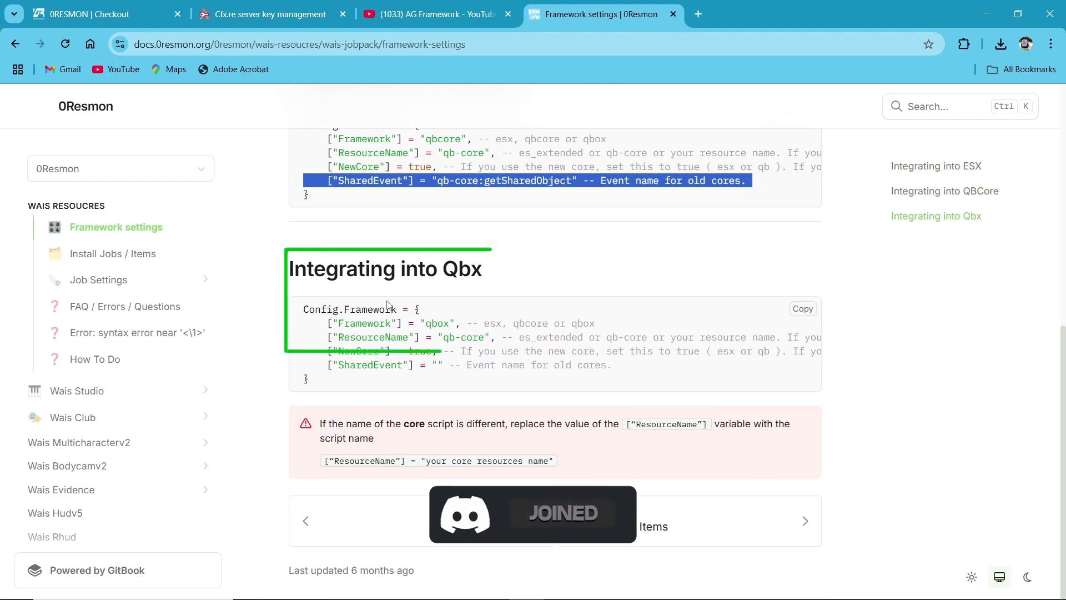
double_click(463, 268)
triple_click(421, 361)
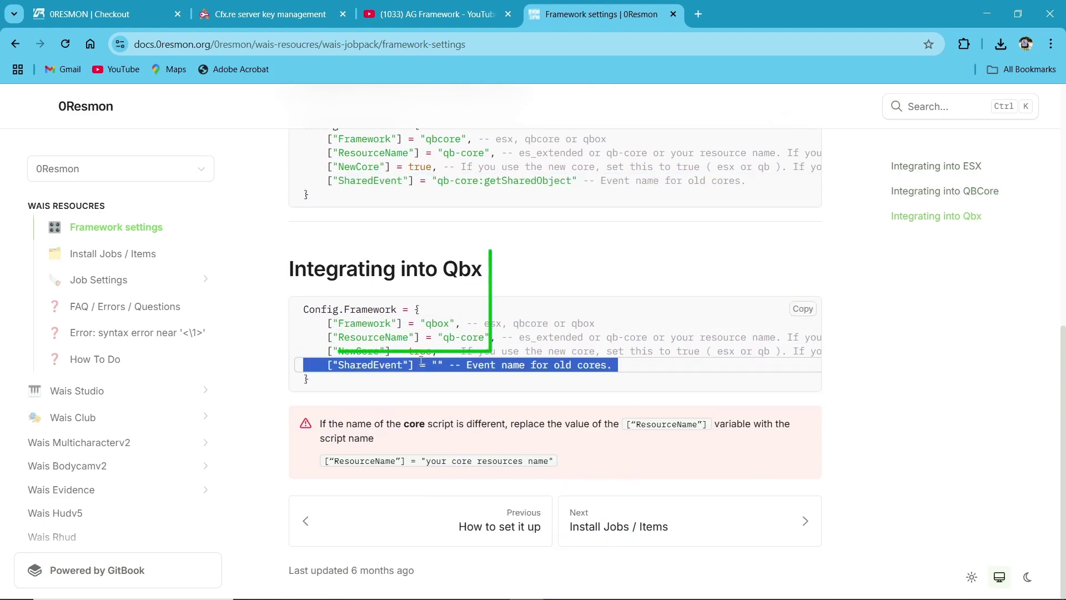
triple_click(422, 364)
triple_click(439, 351)
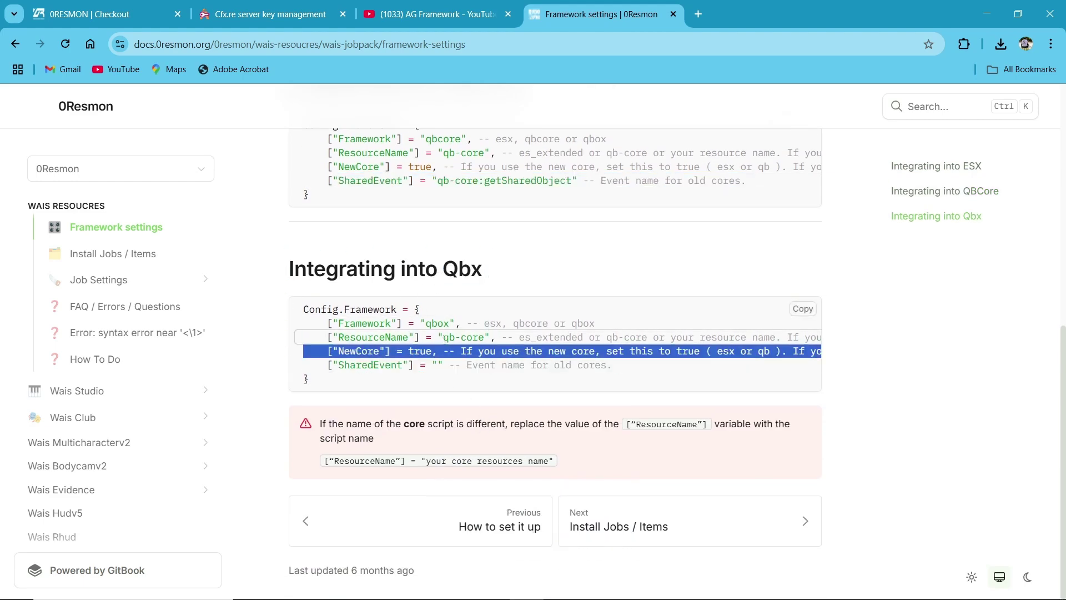
triple_click(437, 323)
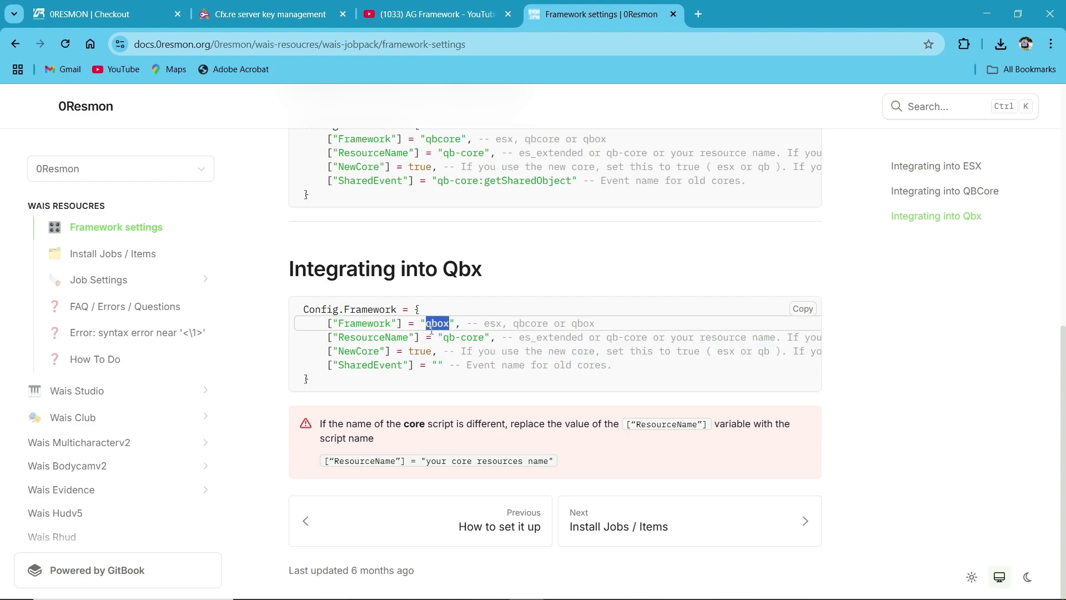
double_click(481, 365)
scroll(555, 378, up, 3)
triple_click(637, 387)
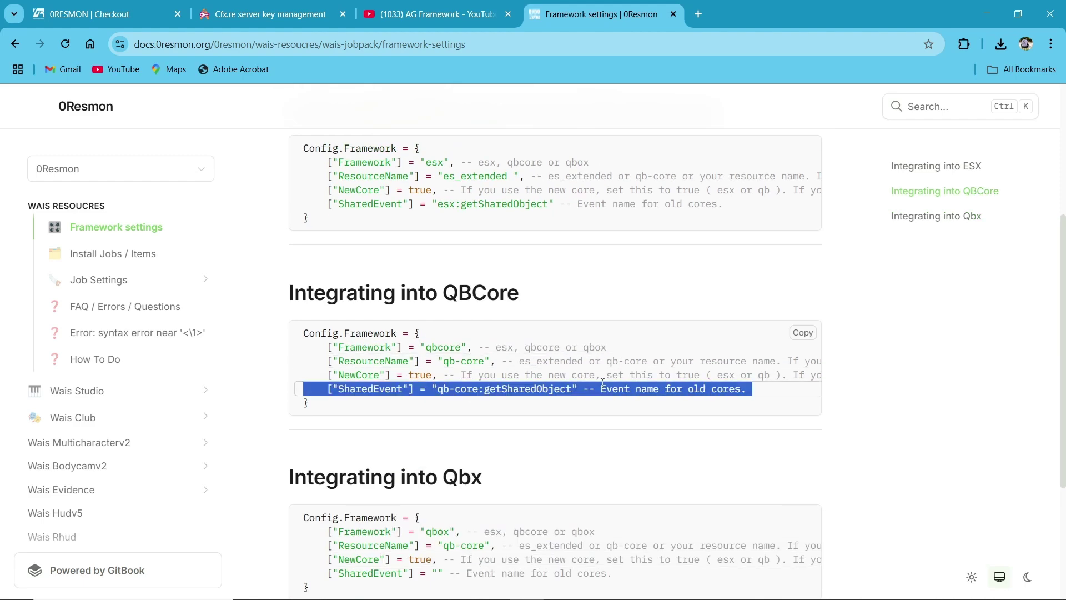
Check the QBCore ResourceName and NewCore lines in the documentation, then return to config.lua in Visual Studio Code to compare the SharedEvent value
double_click(486, 361)
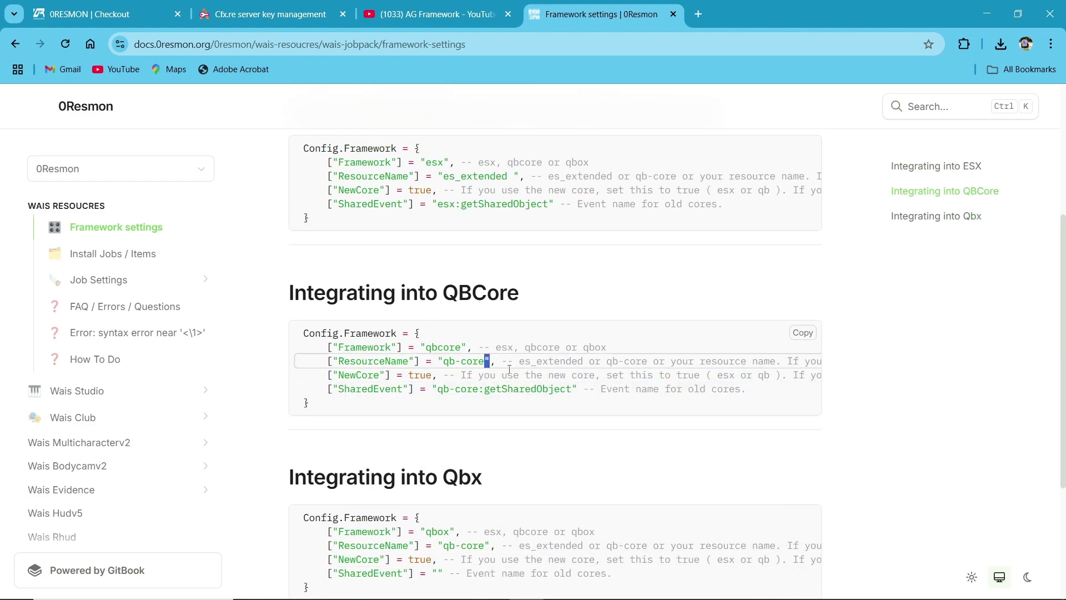
double_click(467, 375)
triple_click(449, 361)
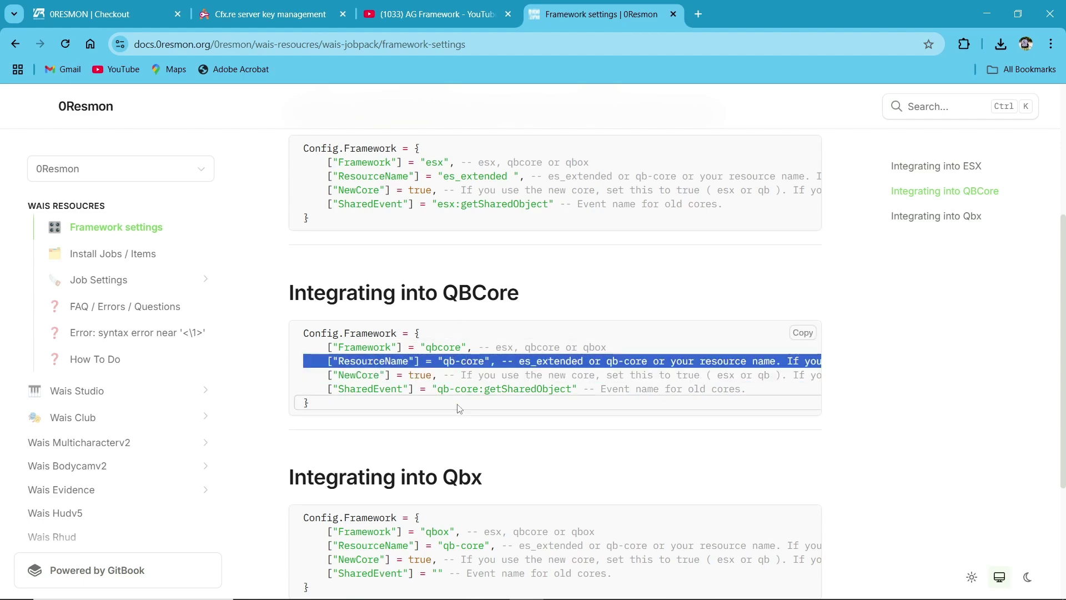
key(alt+Tab)
double_click(239, 137)
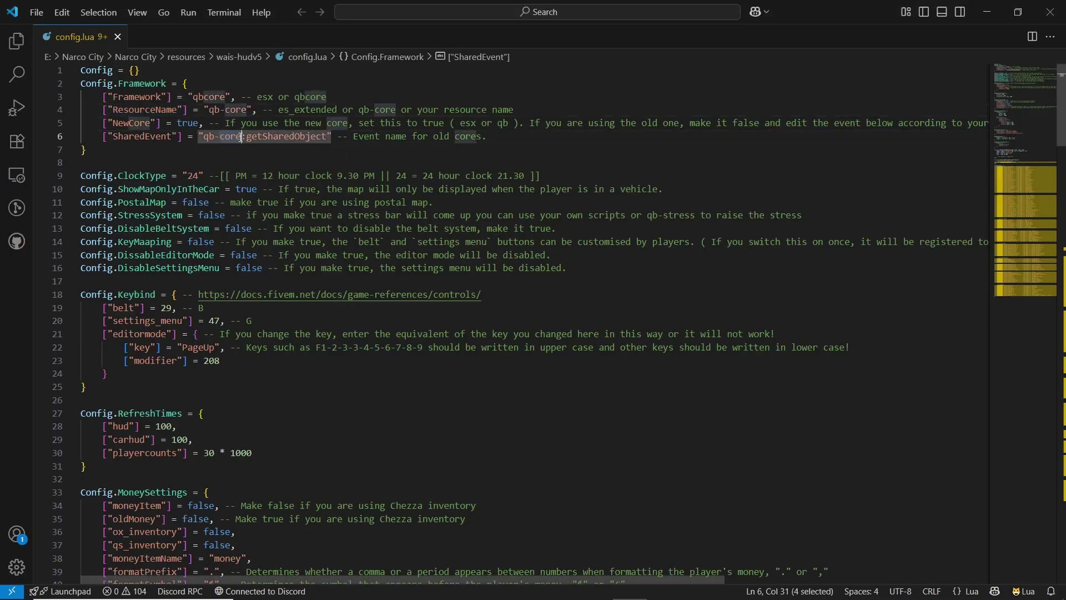
Set Config.ClockType to "12", copying the number from the line's comment, and save config.lua
double_click(142, 176)
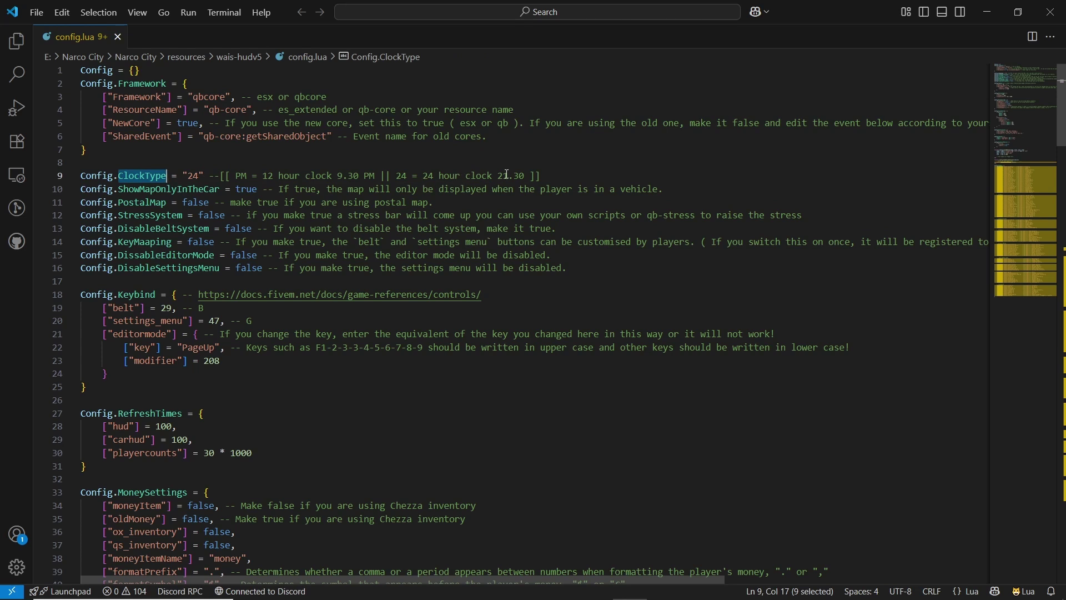
double_click(191, 177)
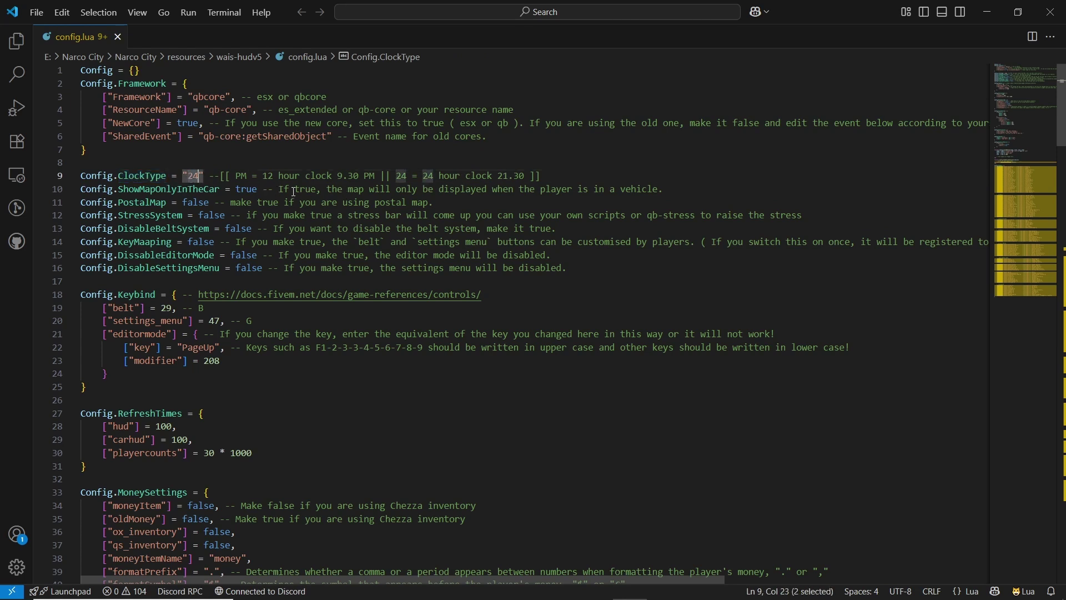
double_click(268, 176)
key(ctrl+c)
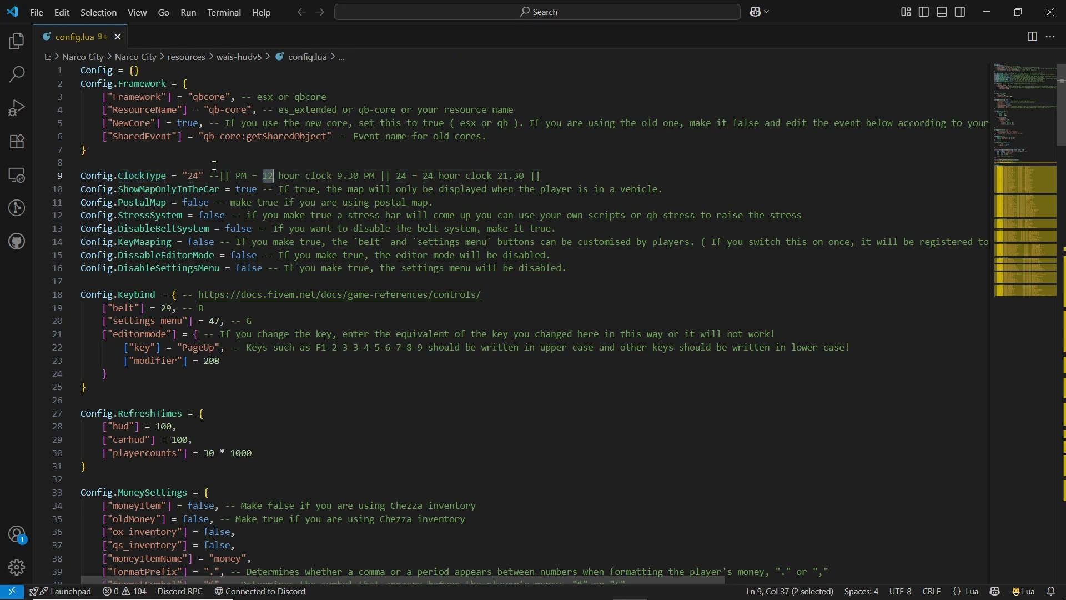
double_click(194, 176)
key(ctrl+v)
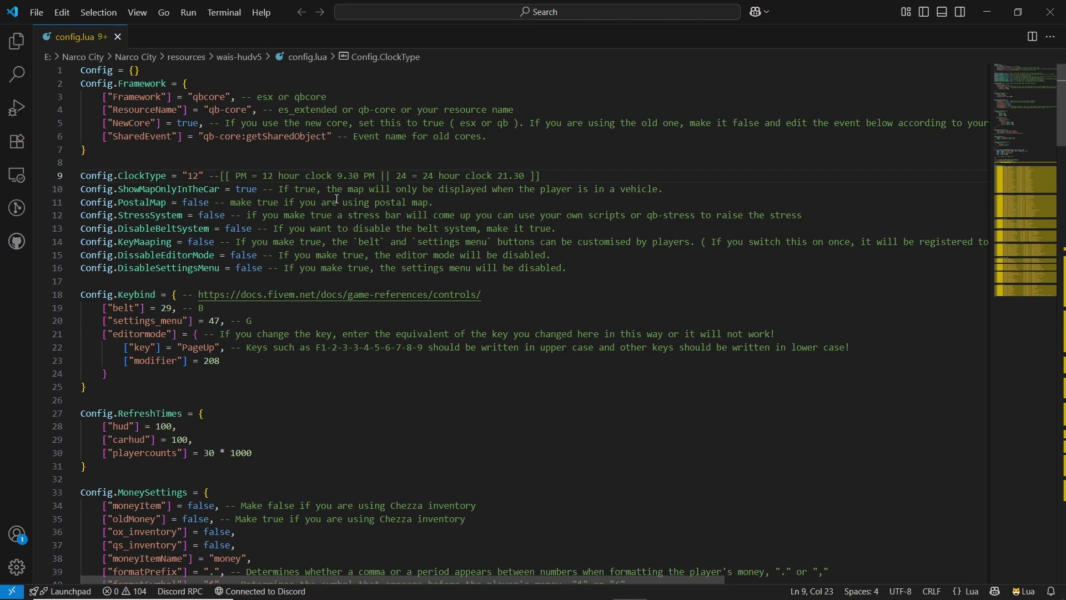
Review the PostalMap setting, set Config.StressSystem to true and save config.lua
double_click(147, 203)
double_click(196, 203)
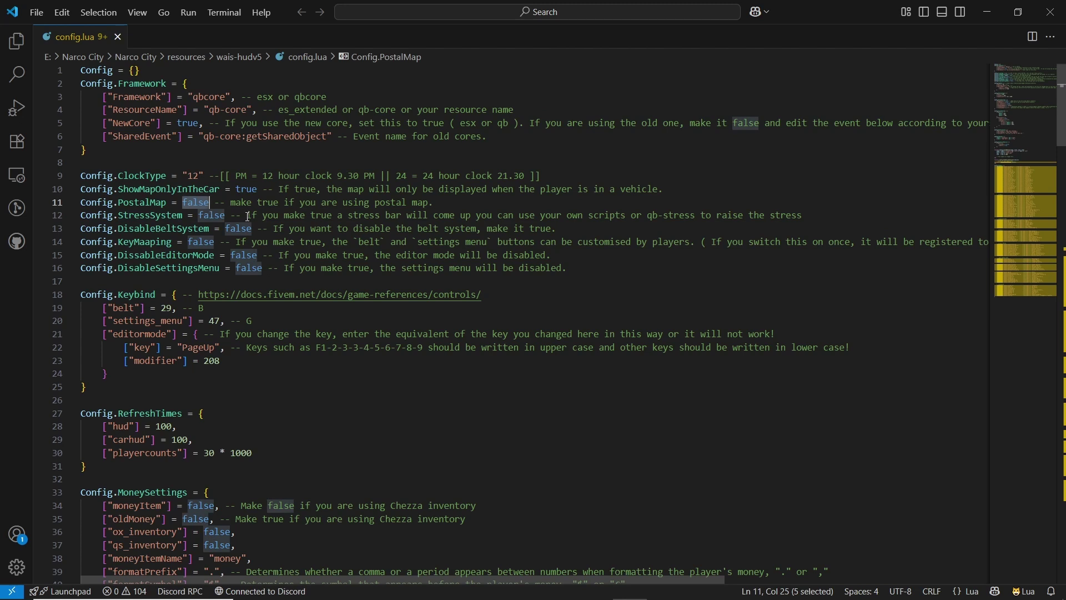
double_click(212, 216)
text(tr)
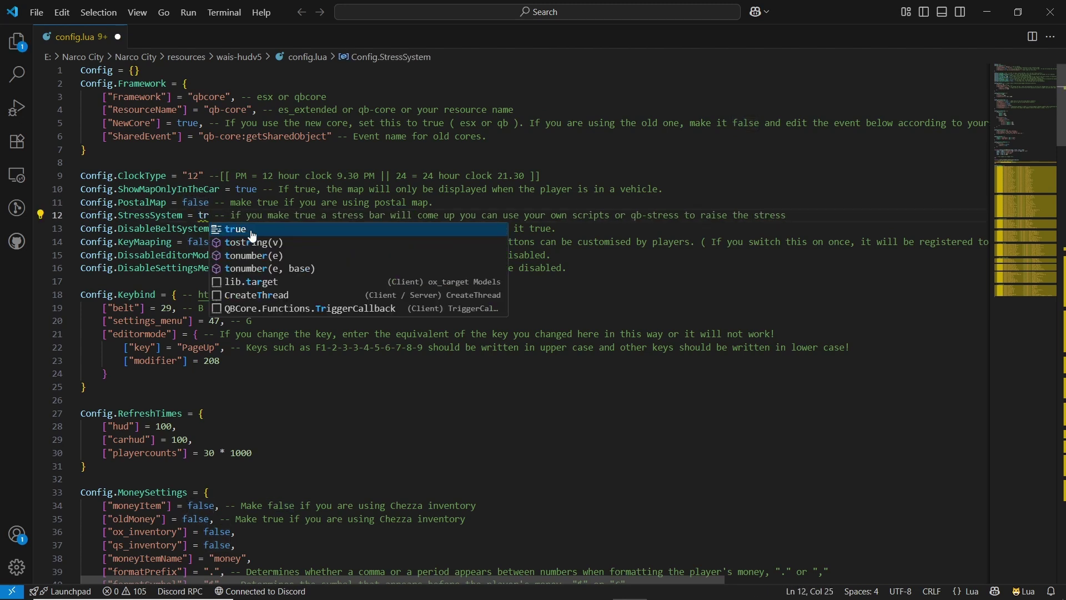
click(253, 235)
key(ctrl+s)
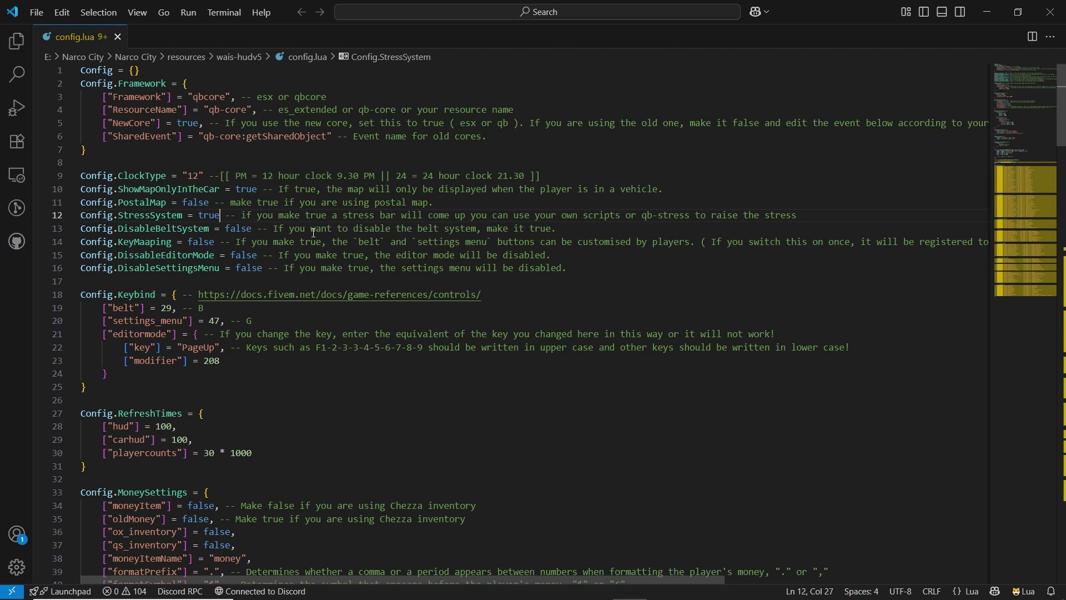
Examine the KeyMaaping, DissableEditorMode and DisableSettingsMenu options in config.lua
drag(183, 243, 178, 243)
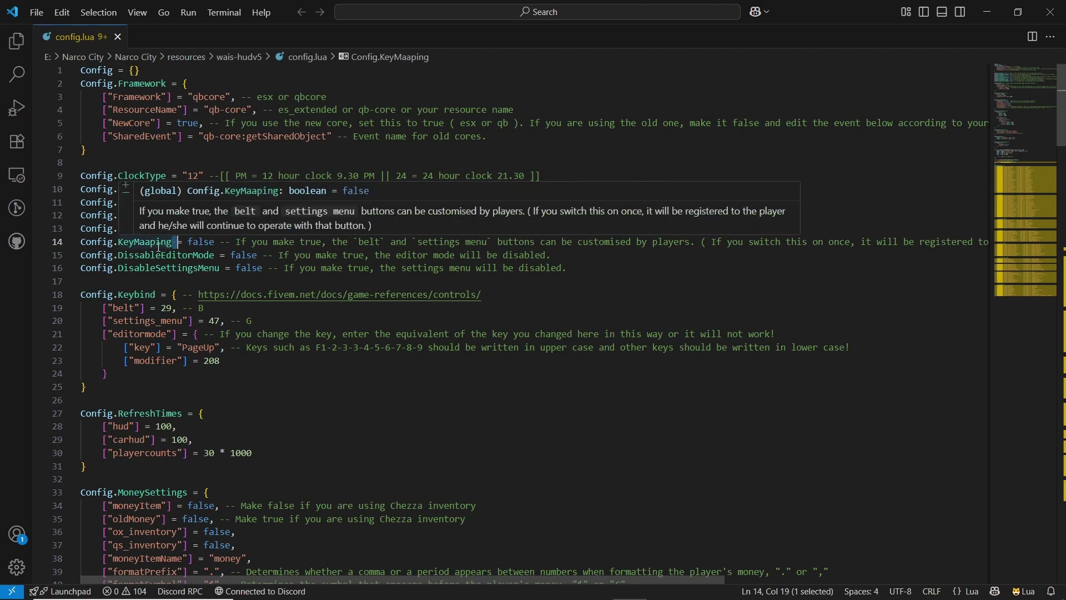
double_click(167, 242)
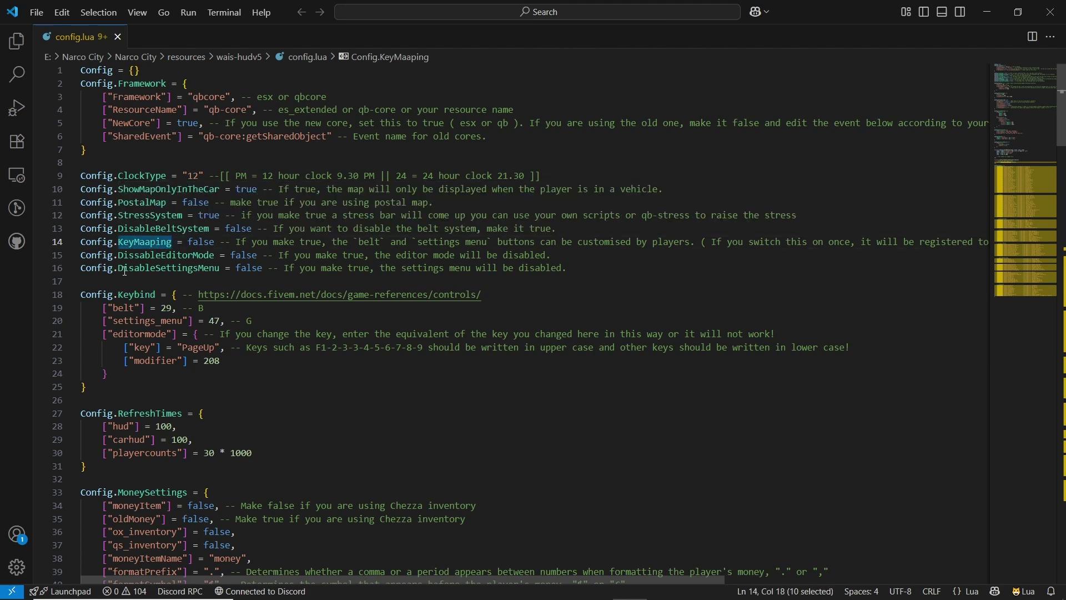
double_click(144, 254)
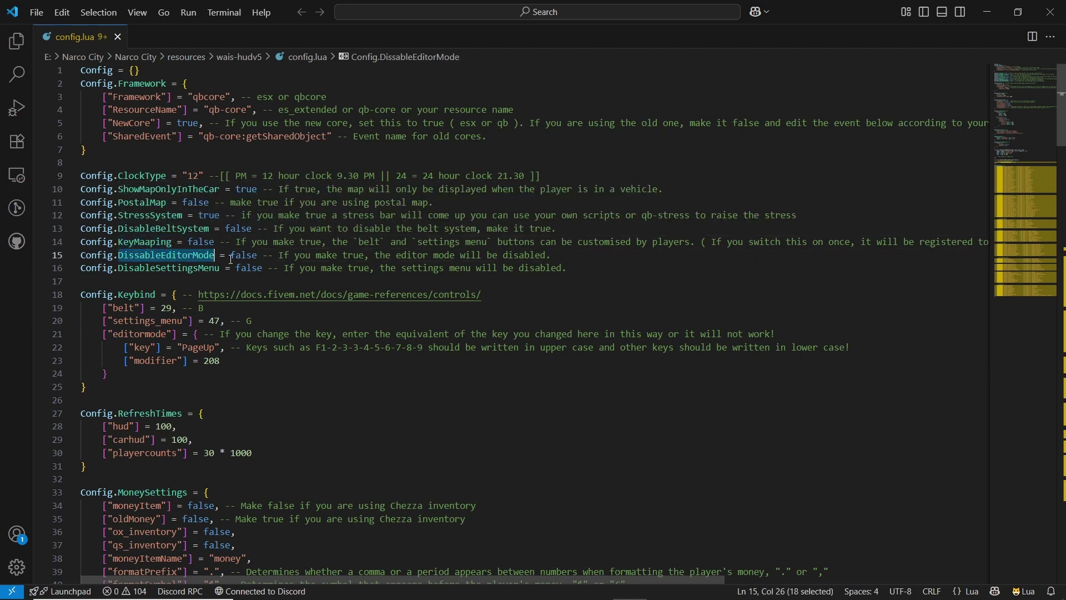
double_click(248, 256)
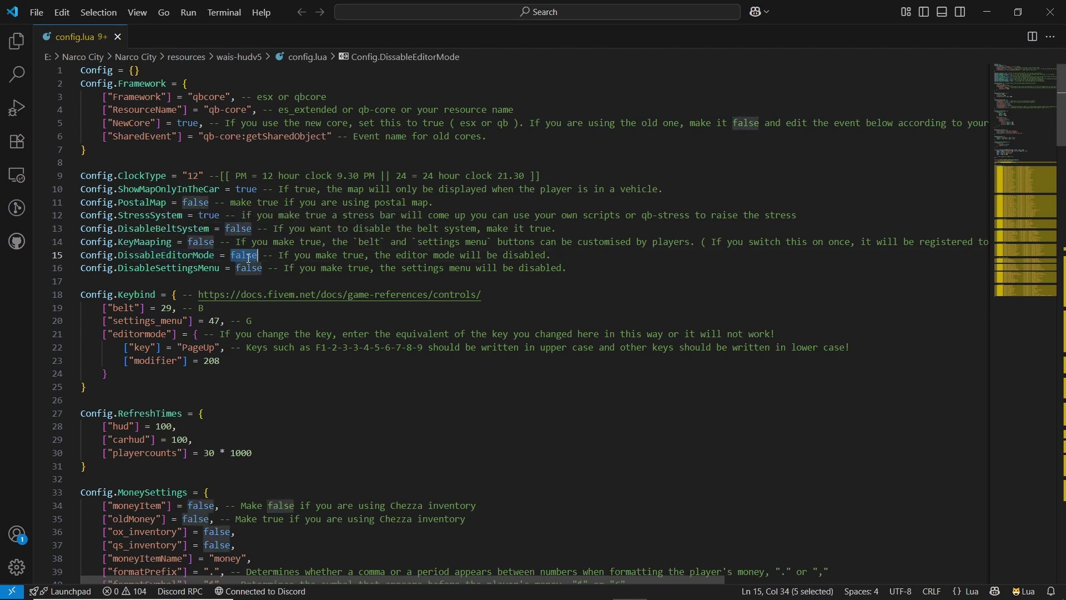
double_click(257, 267)
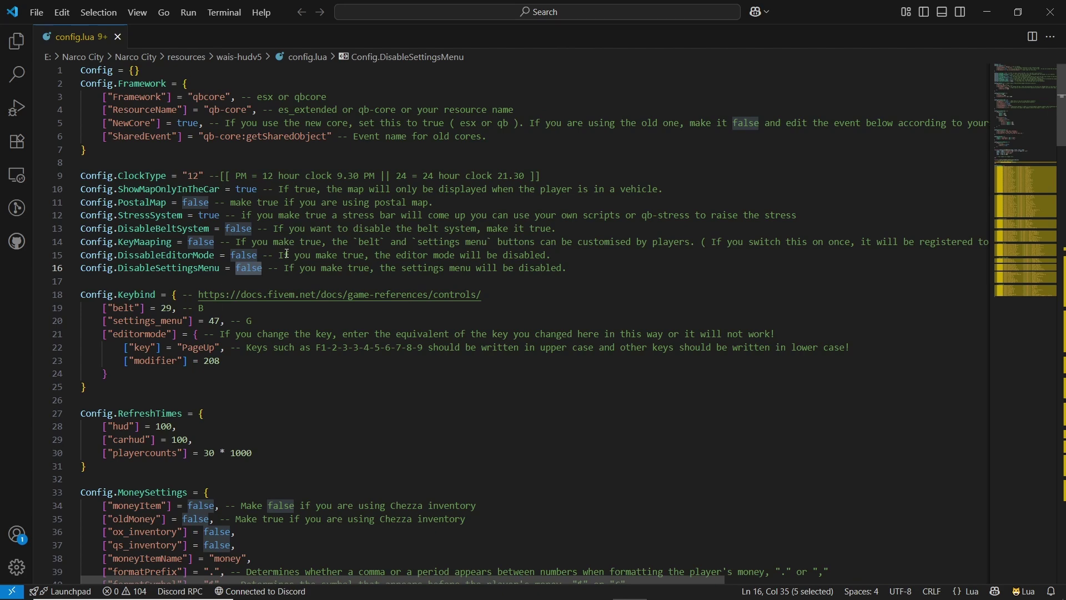
Set moneyItem and ox_inventory to true in the Config.MoneySettings block and save config.lua
scroll(287, 254, down, 5)
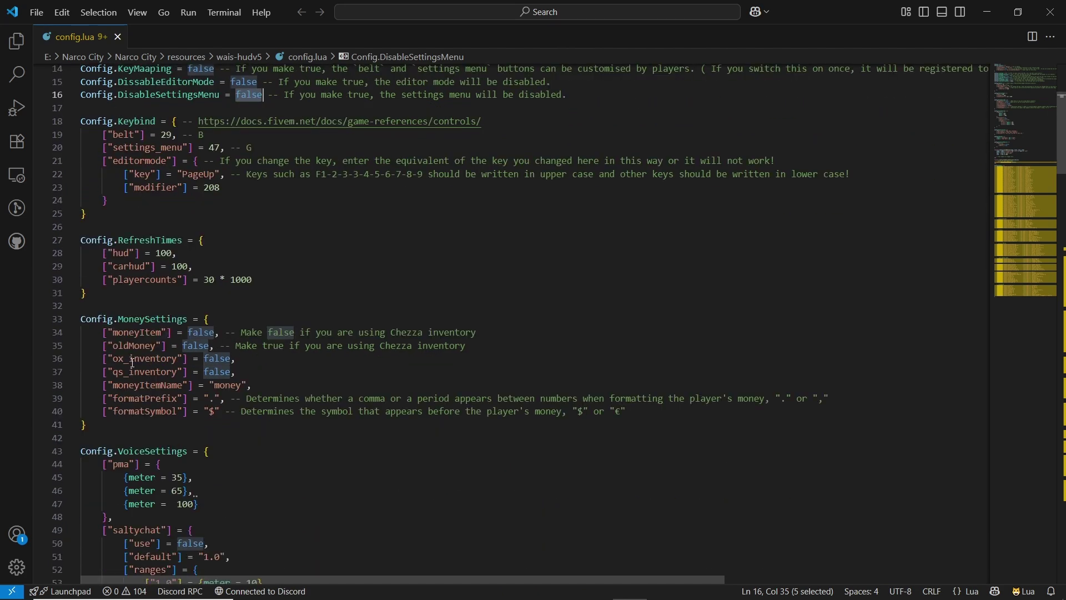
click(196, 333)
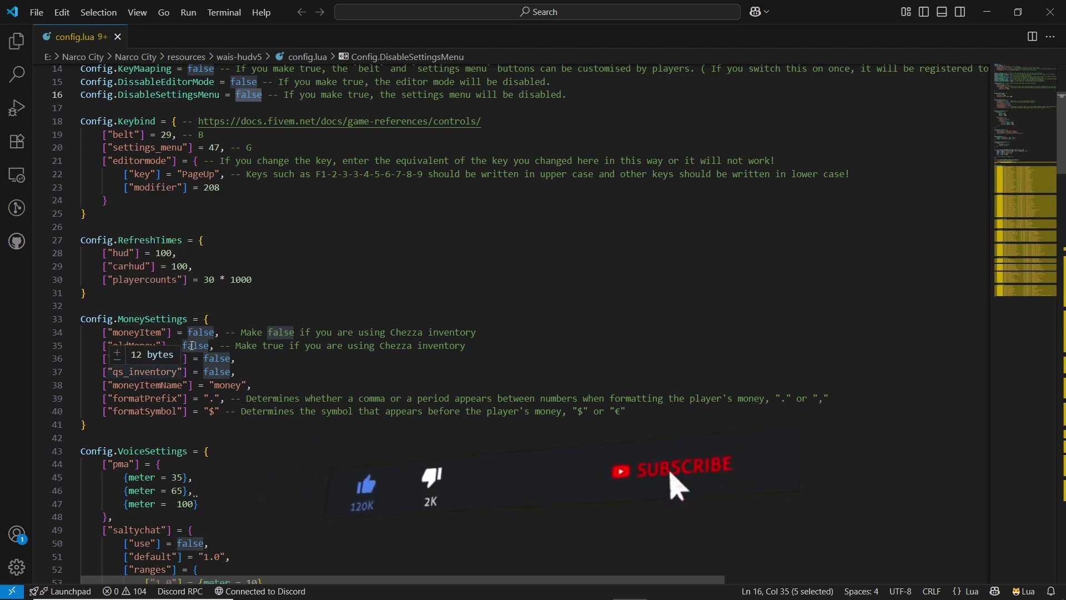
double_click(196, 334)
text(tr)
key(ctrl+z)
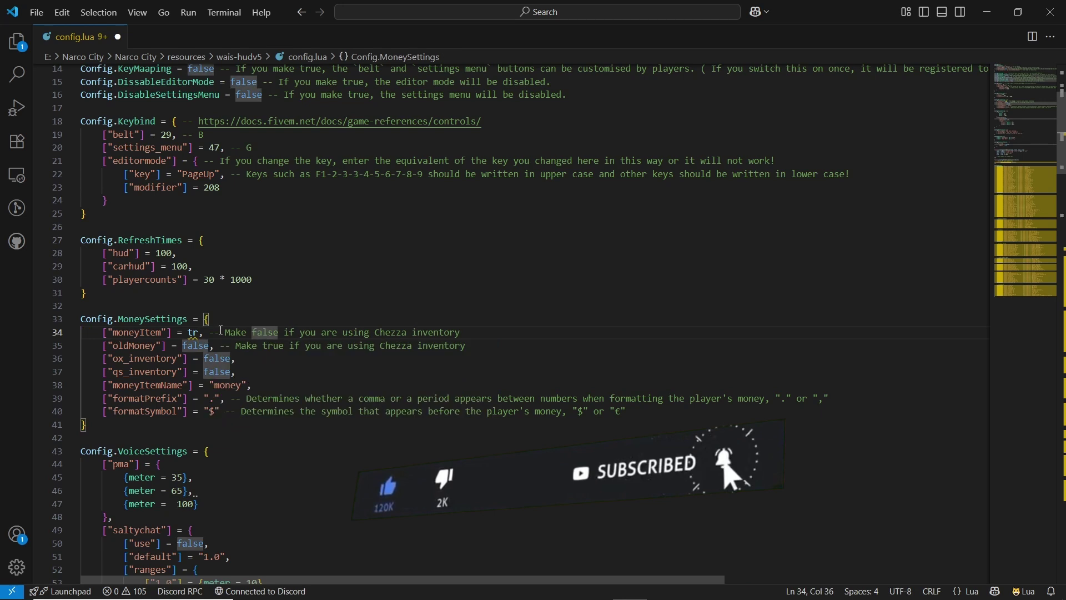
text(true)
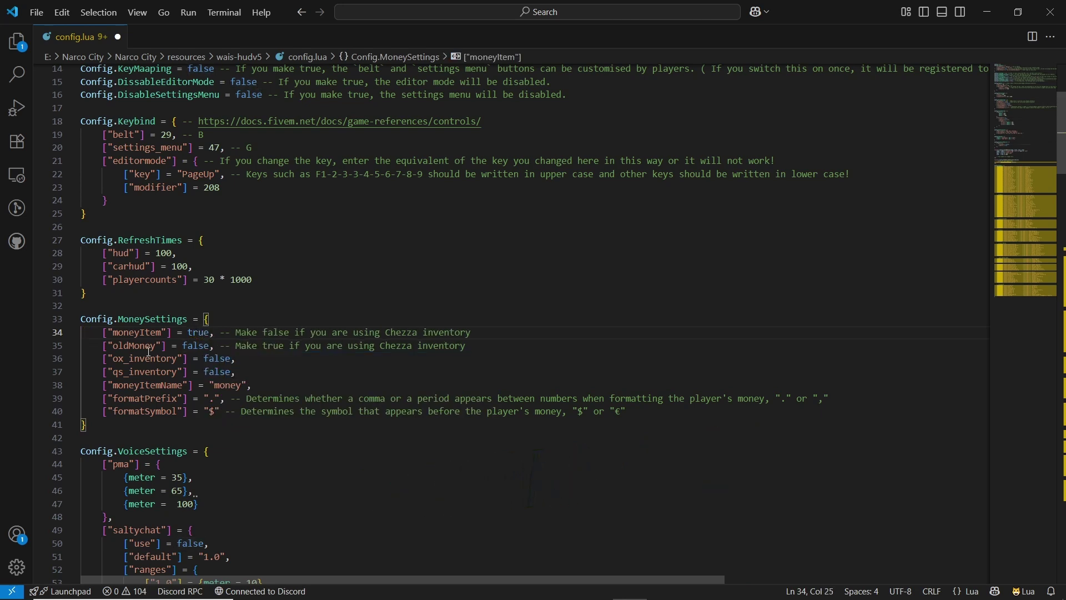
double_click(218, 360)
text(true)
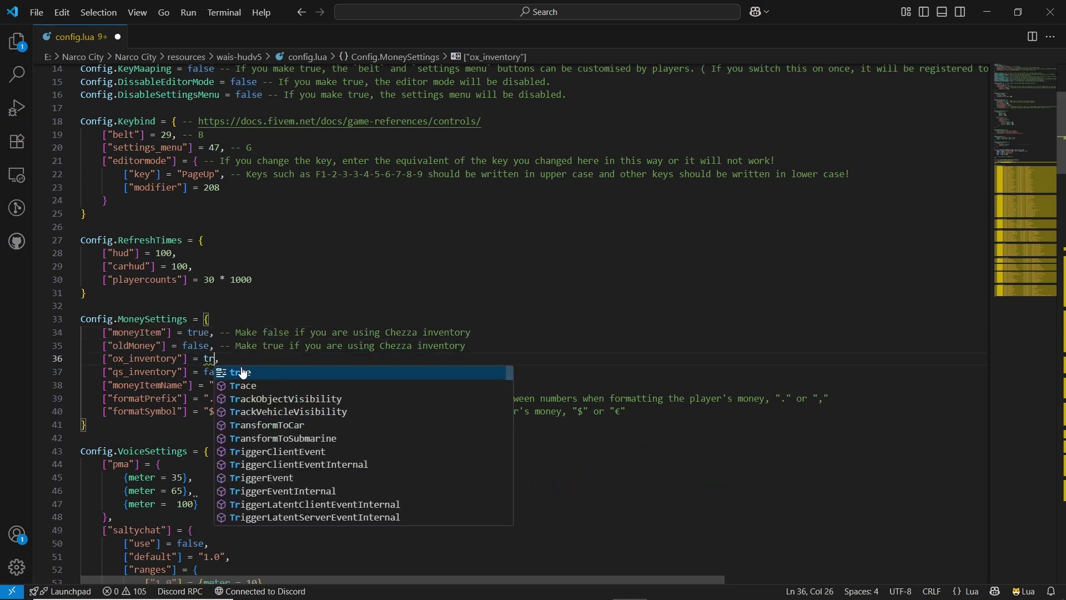
Comment out the whole 't20' entry in the Config.BlackListVehicle block, including its carhud and belt lines, and save config.lua
scroll(158, 370, down, 2)
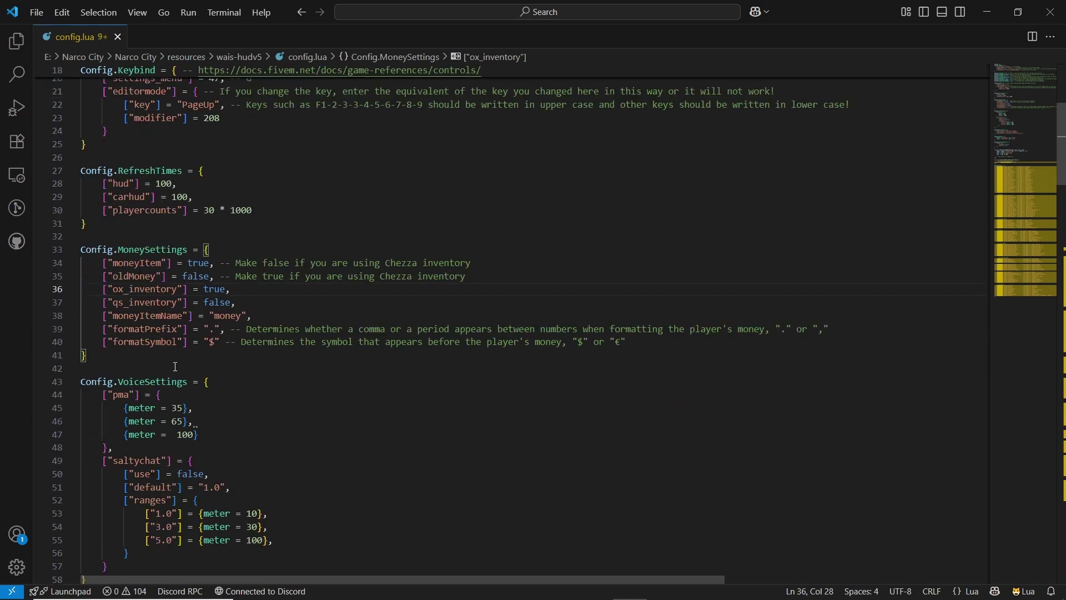
scroll(175, 367, down, 10)
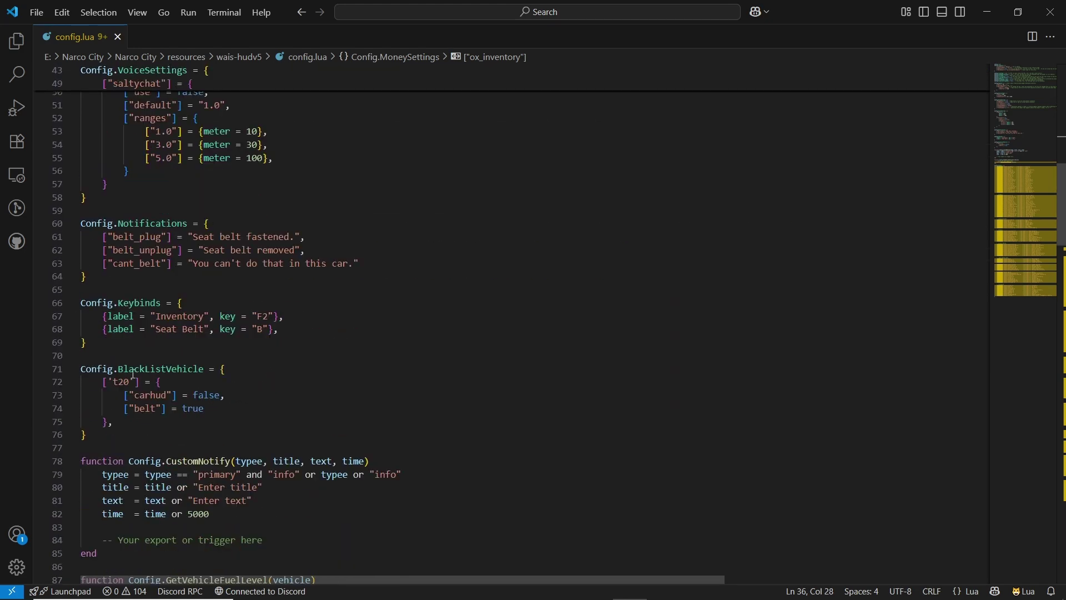
click(237, 392)
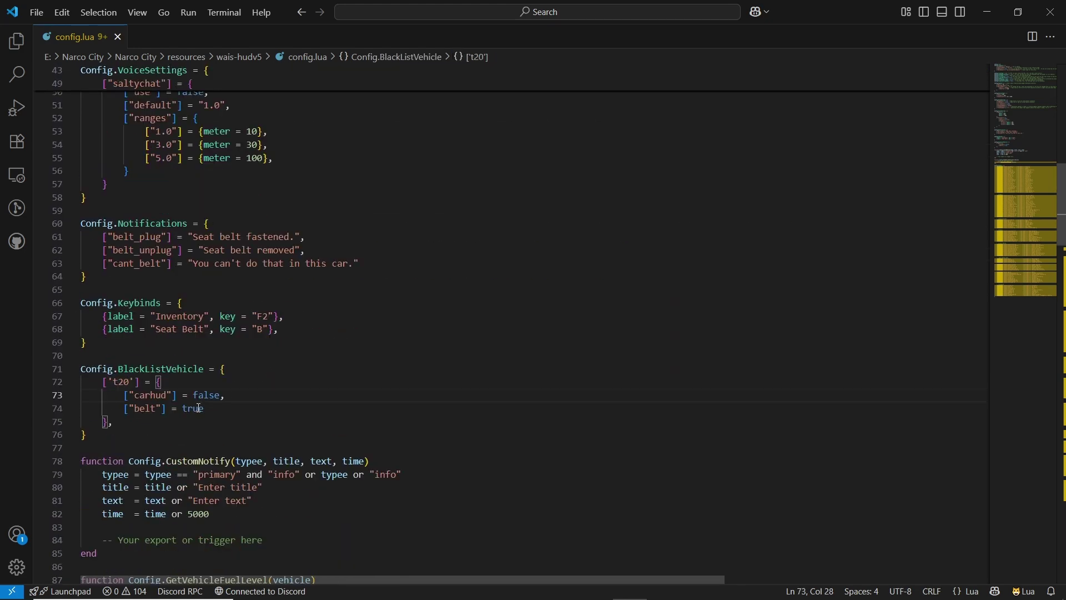
double_click(150, 410)
double_click(175, 397)
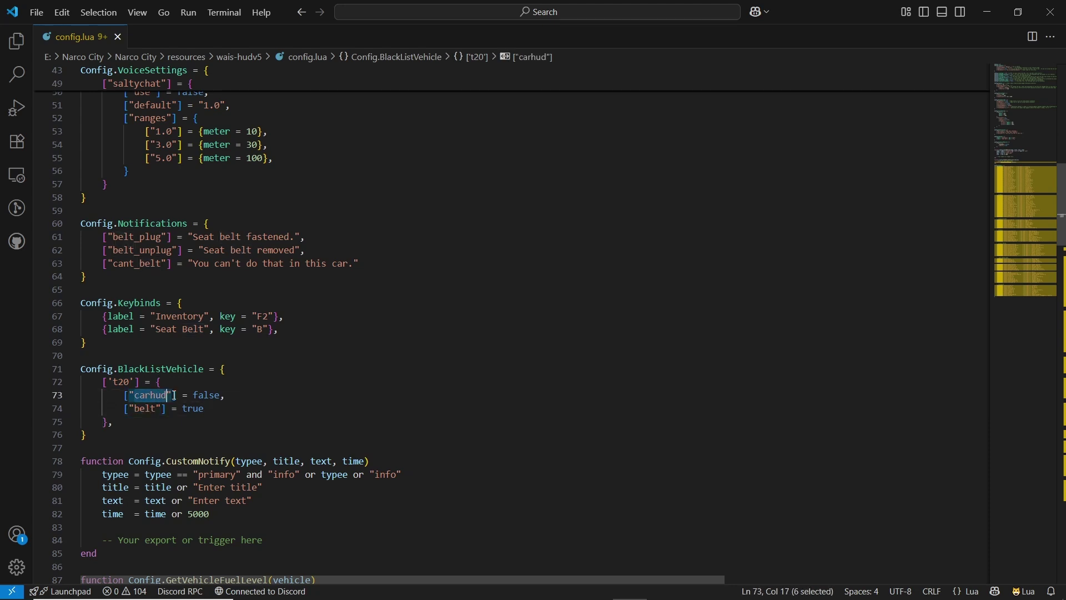
double_click(154, 409)
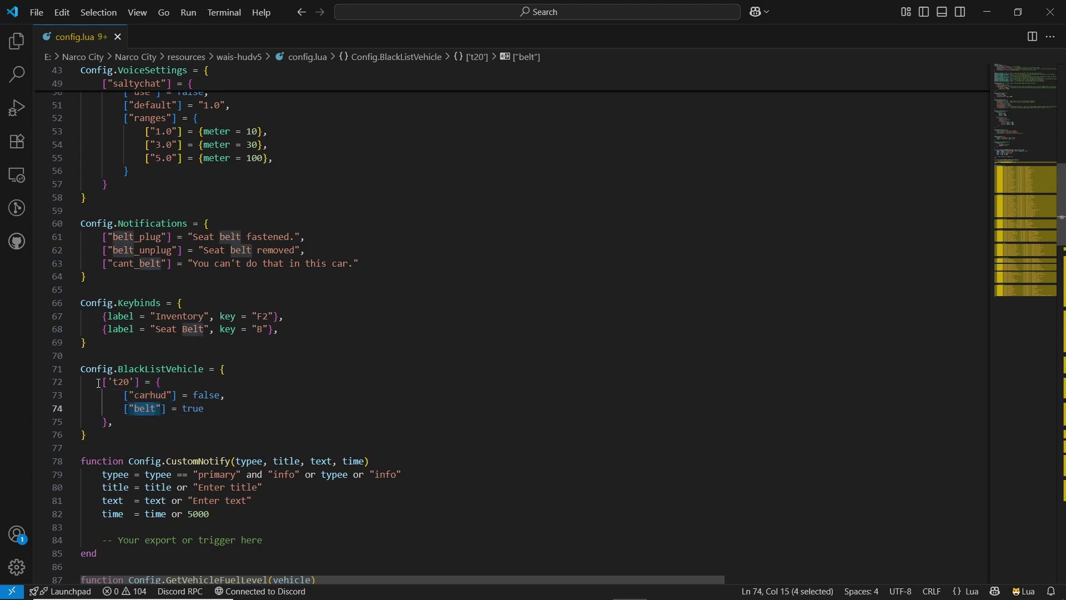
click(99, 383)
text(--)
click(114, 396)
text(--)
click(117, 409)
text(--)
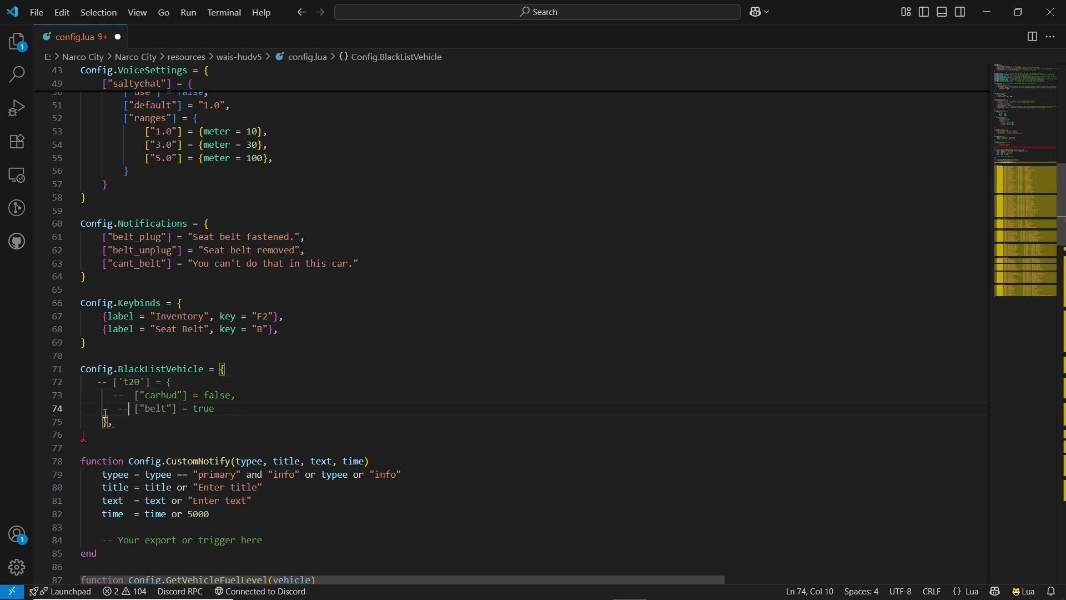
scroll(273, 387, down, 1)
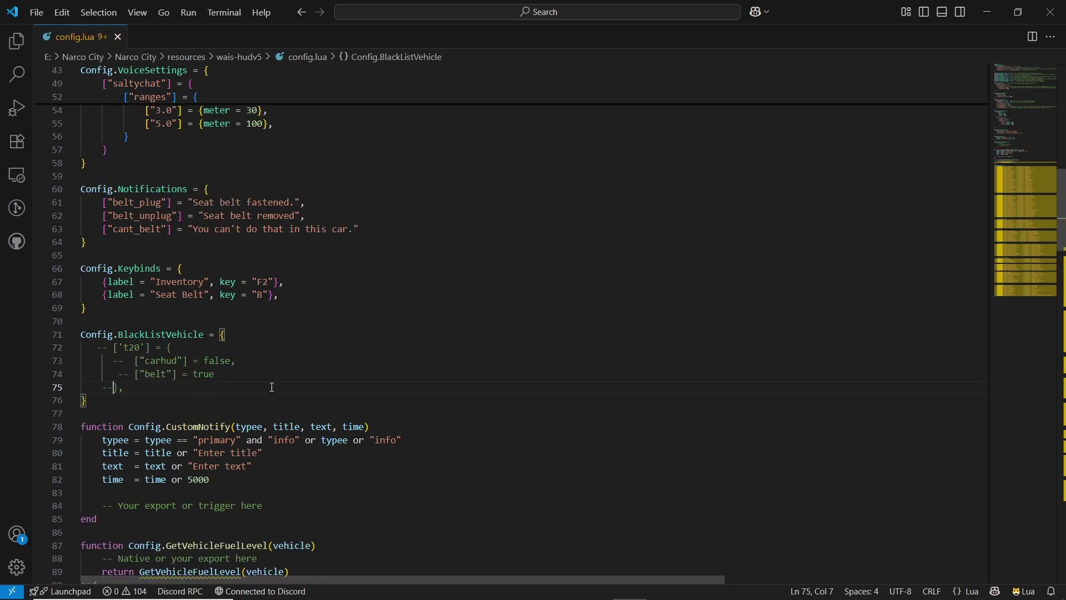
Examine the Inventory and Seat Belt entries in Config.Keybinds and look through the Config.Weapons list
double_click(161, 282)
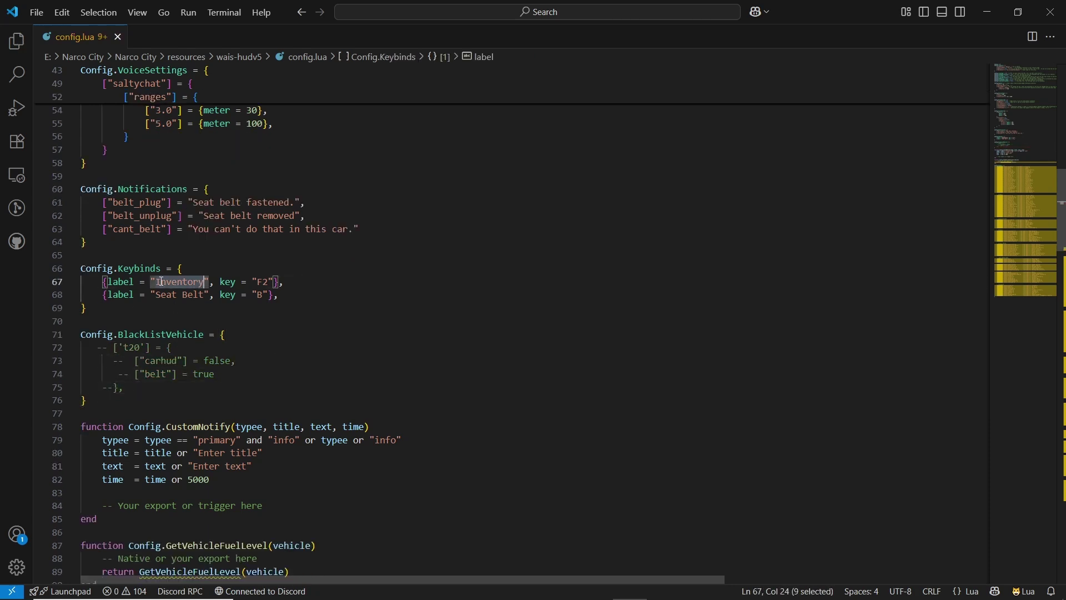
click(296, 284)
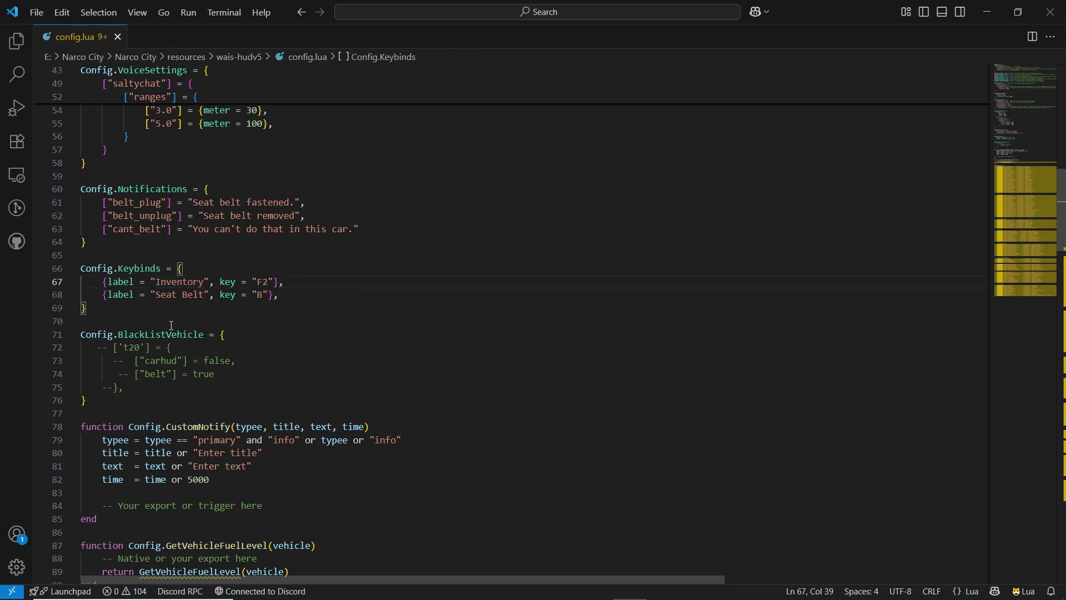
triple_click(178, 297)
click(127, 299)
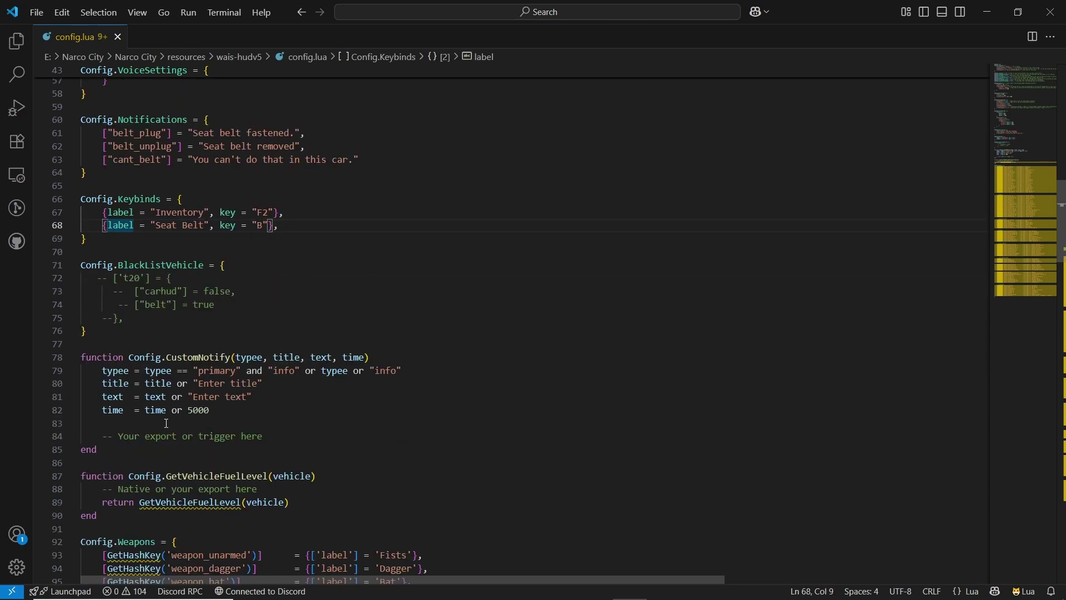
scroll(168, 432, down, 10)
scroll(159, 251, down, 2)
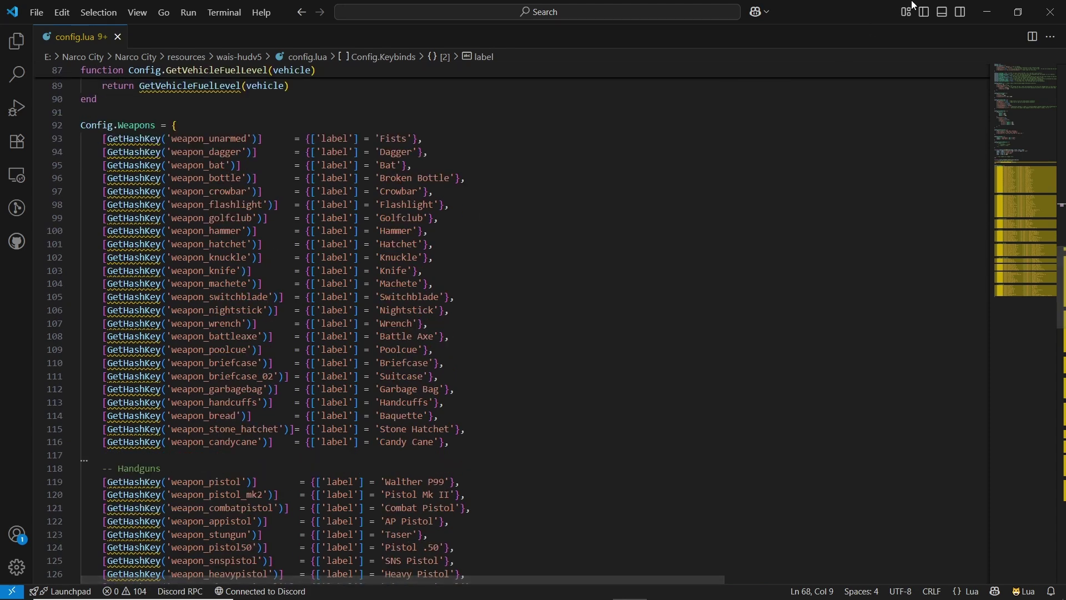
Switch to File Explorer and view the images in the carhud-images and weapons folders of wais-hudv5/html/public
key(alt+Tab)
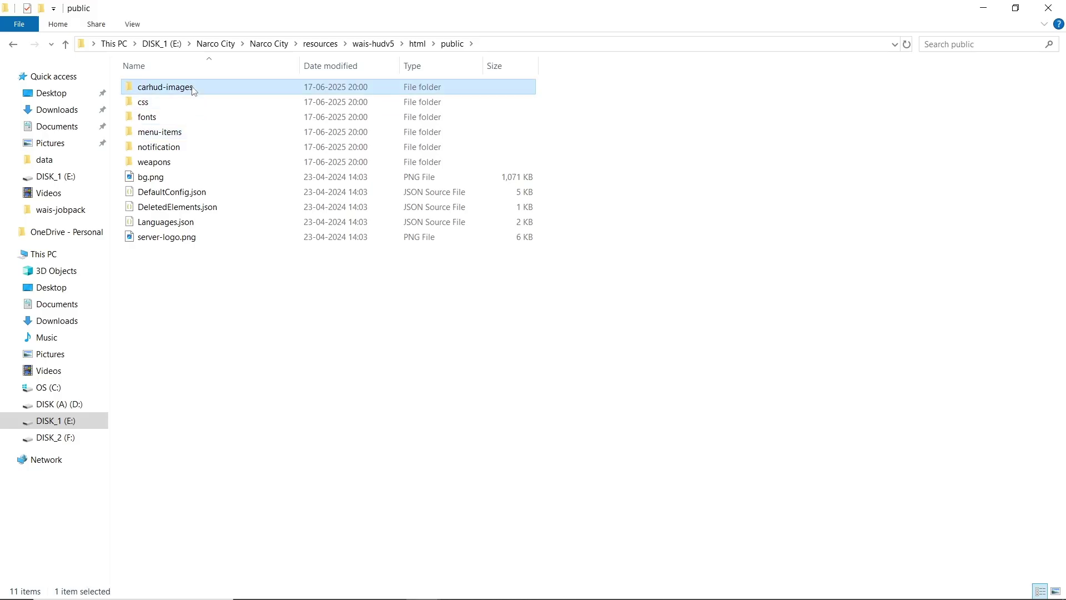
double_click(190, 89)
key(alt+Left)
click(197, 162)
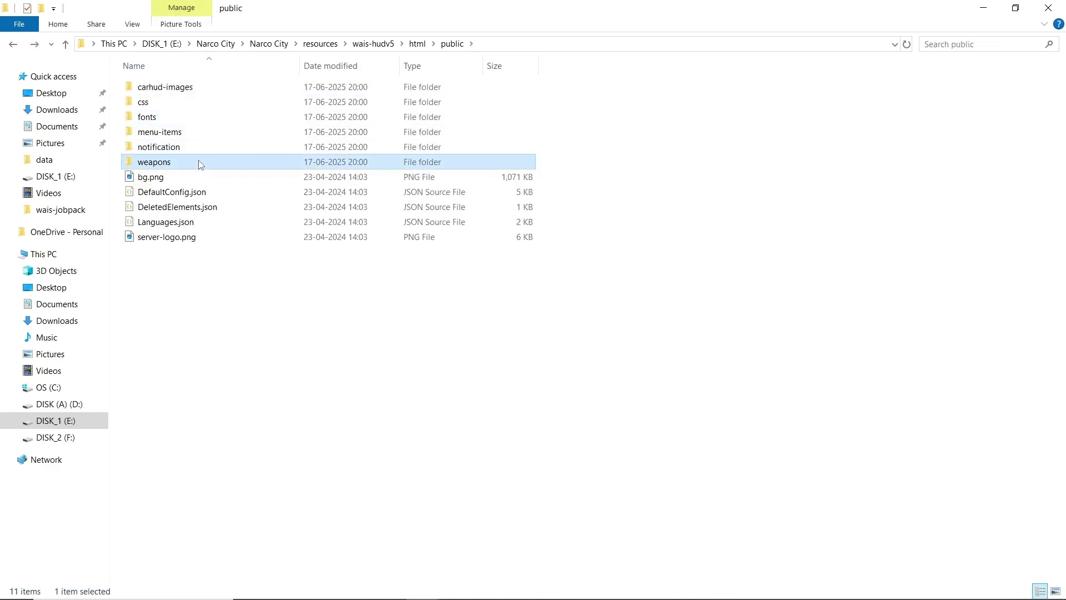
double_click(173, 163)
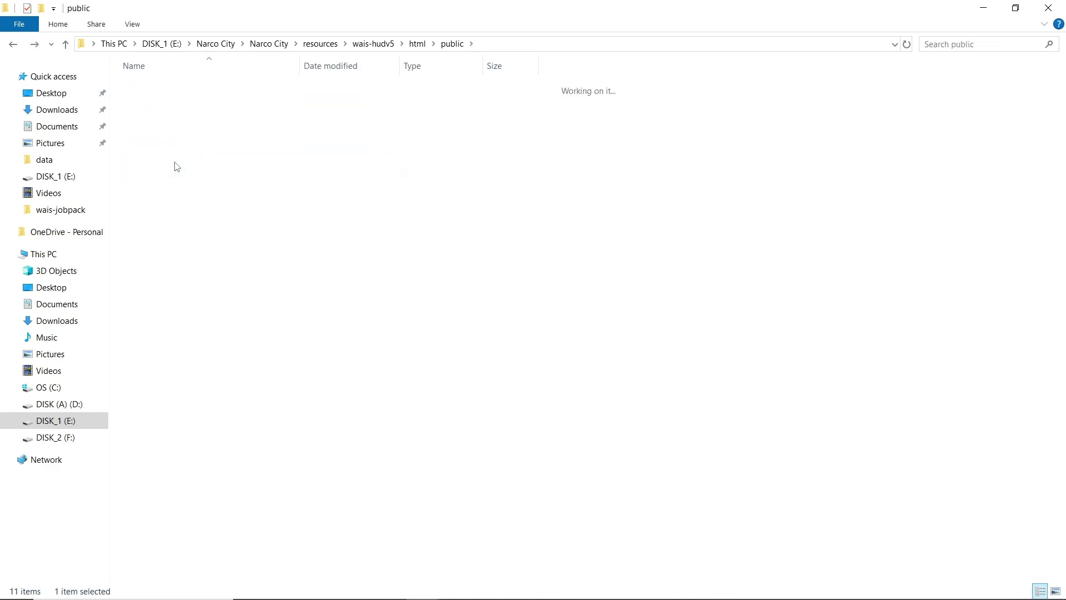
scroll(594, 250, down, 5)
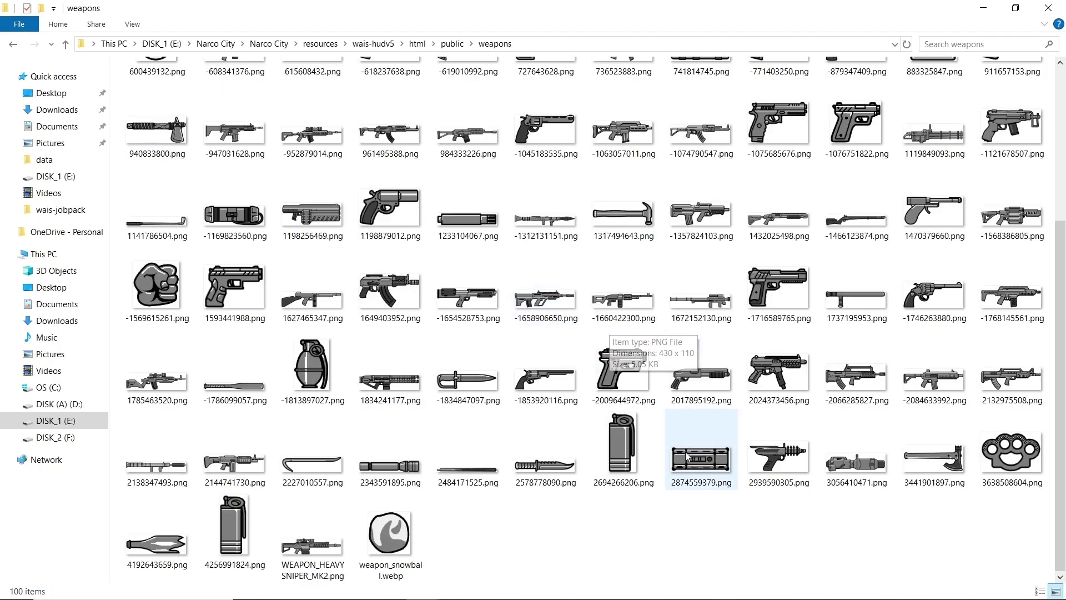
Look through the weapon images in the weapons folder of wais-hudv5
scroll(806, 194, up, 4)
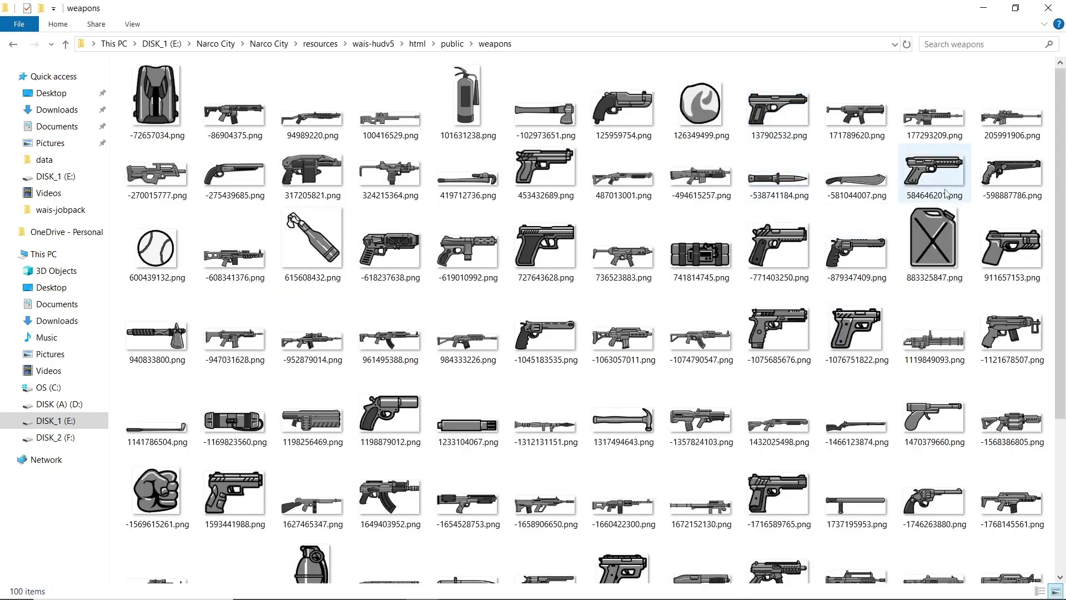
click(1011, 273)
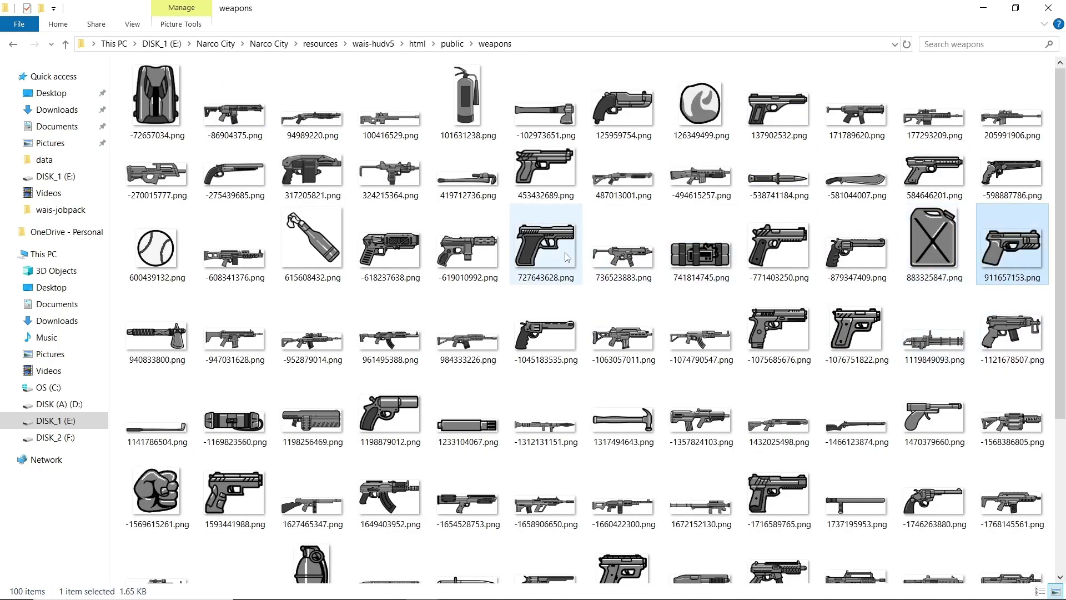
scroll(461, 333, down, 3)
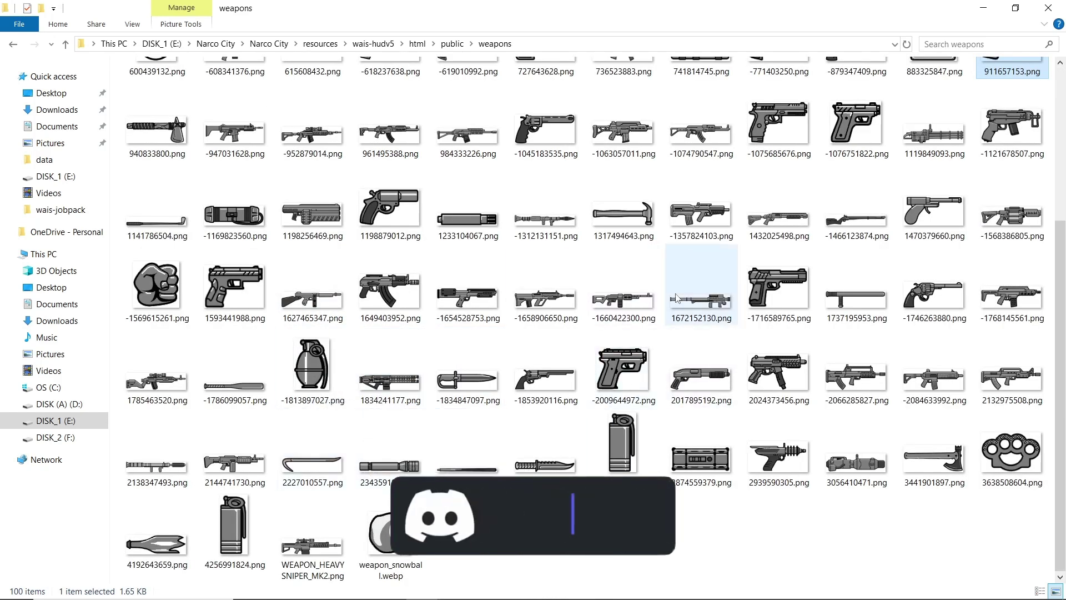
scroll(695, 389, up, 3)
Go back up to the resources folder and view the contents of the wais-compatibility folder
key(alt+Up)
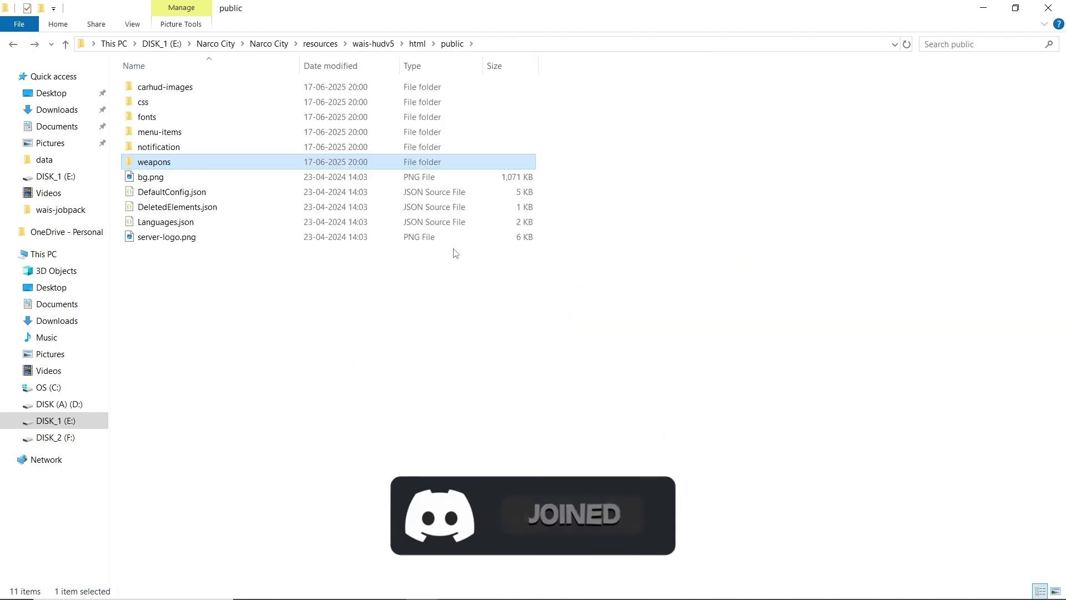
key(alt+Up)
key(alt+Up)
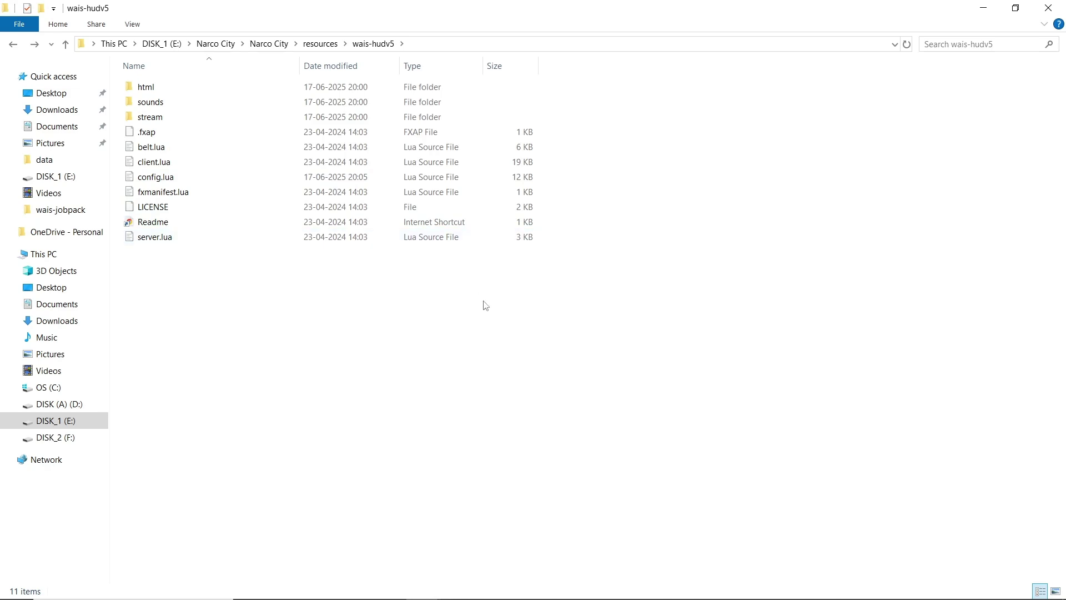
key(alt+Up)
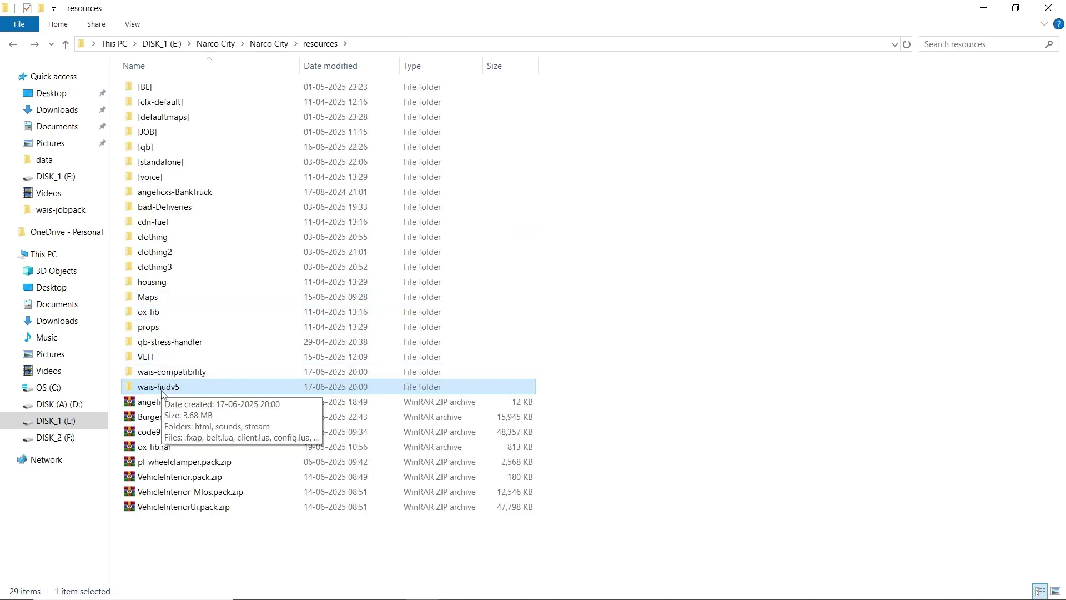
right_click(162, 393)
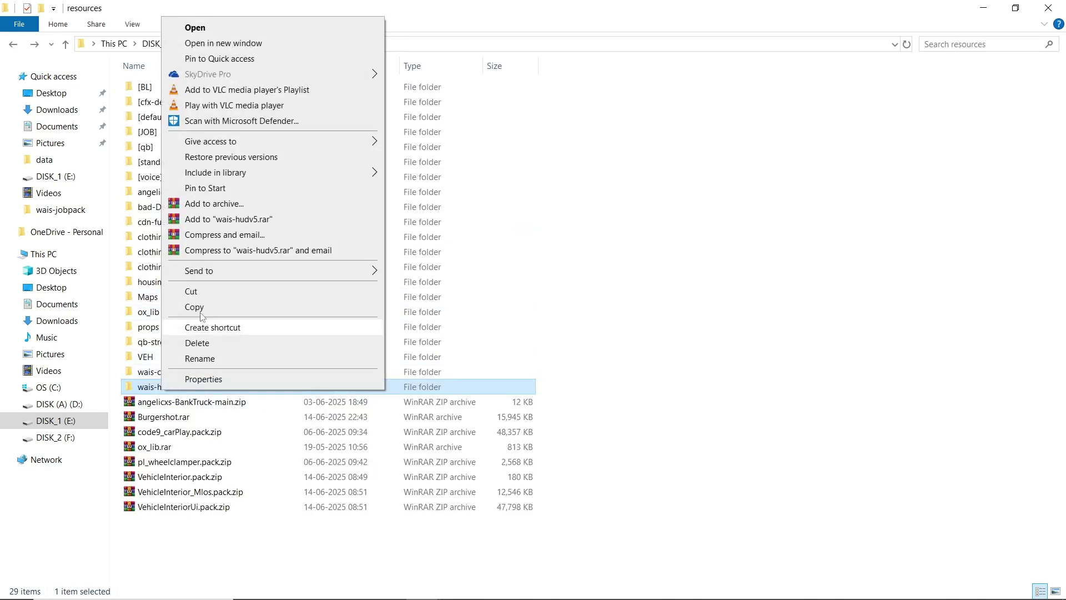
double_click(157, 370)
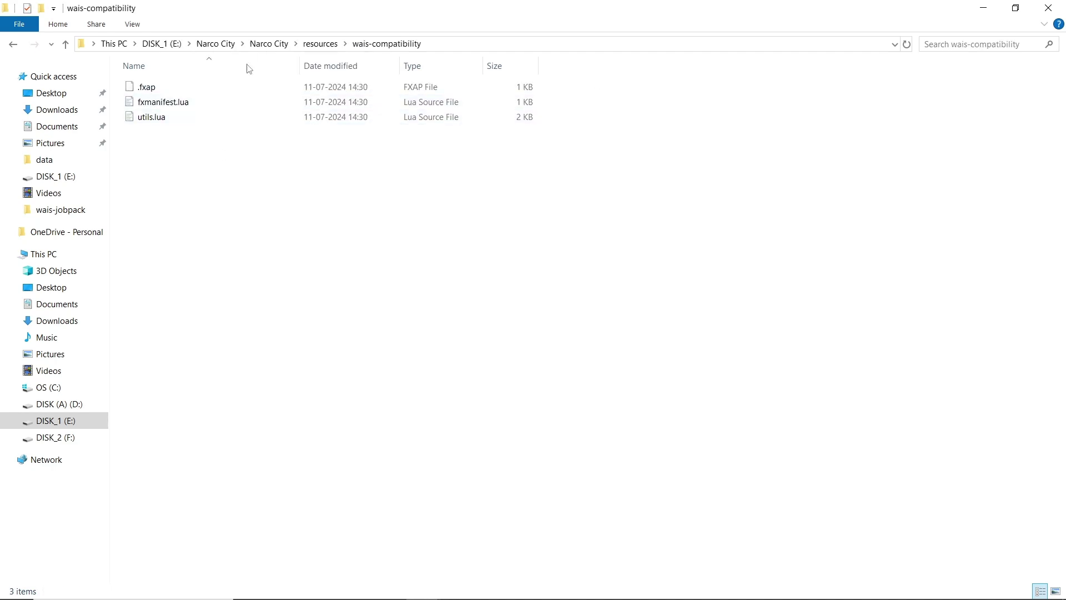
key(BackSpace)
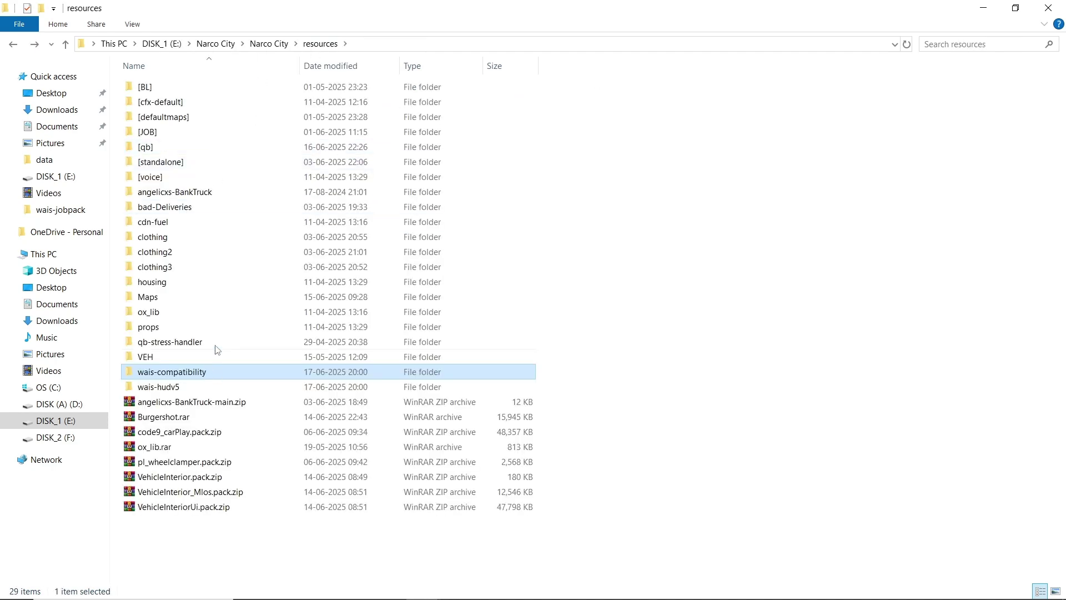
Select the wais-compatibility and wais-hudv5 folders together and place them in the [JOB] resource folder
ctrl+click(163, 387)
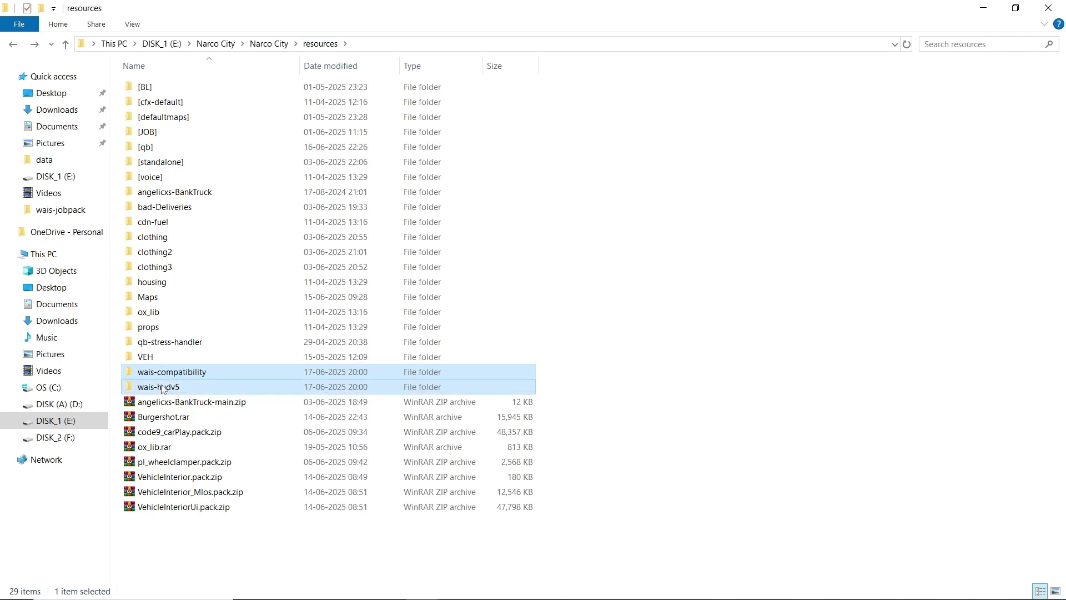
double_click(176, 132)
key(ctrl+v)
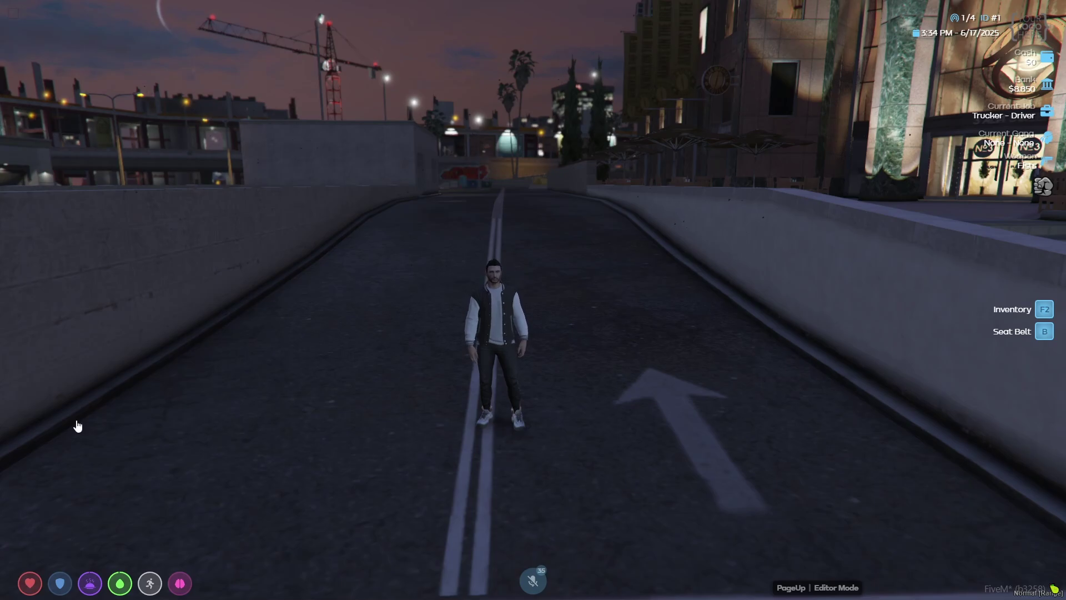
Switch to FiveM, open the HUD settings menu, preview the Newest HUD type and set HUD Type to New
key(i)
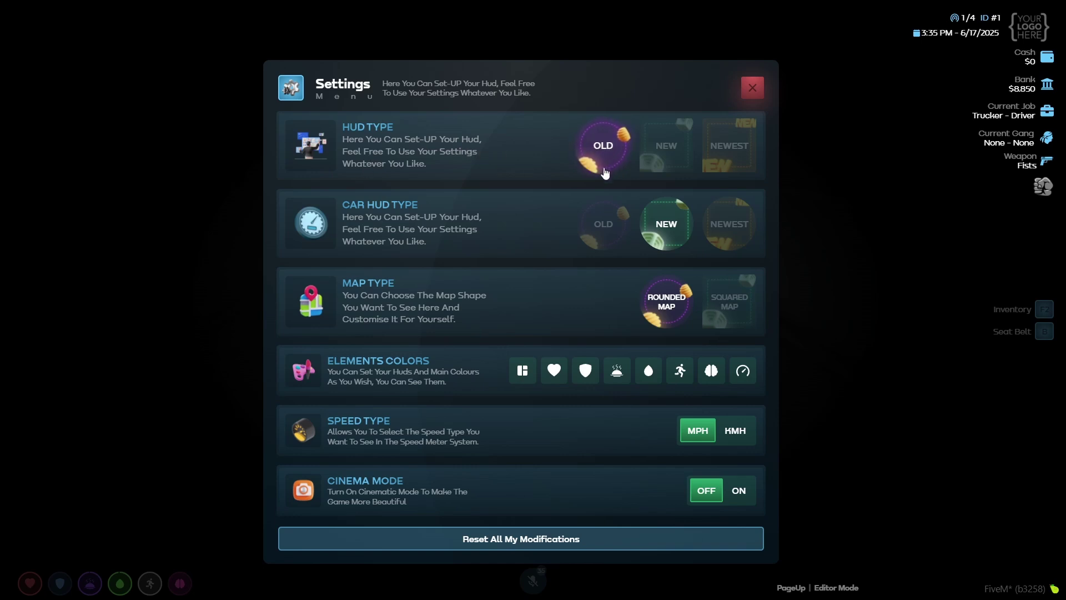
click(720, 160)
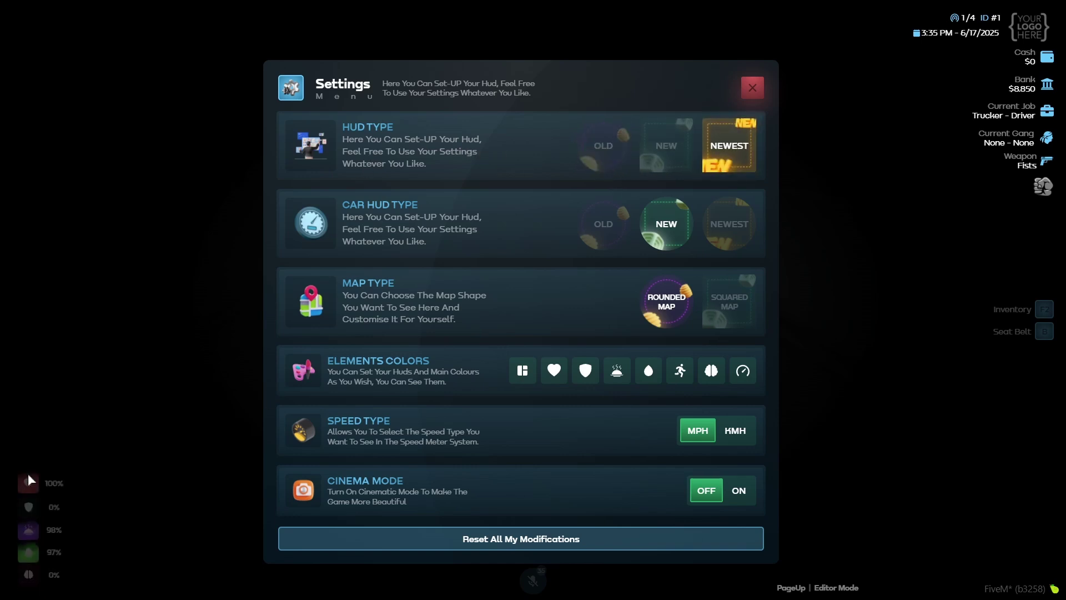
click(655, 166)
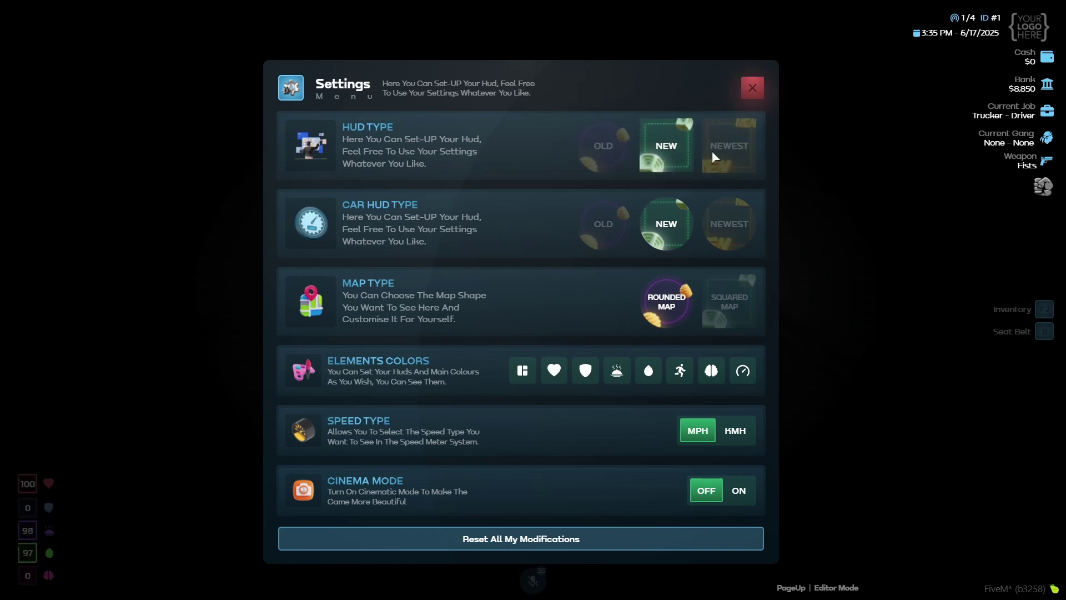
Try the Newest, New and Old options of Car HUD Type and leave it on Newest
click(733, 233)
click(666, 238)
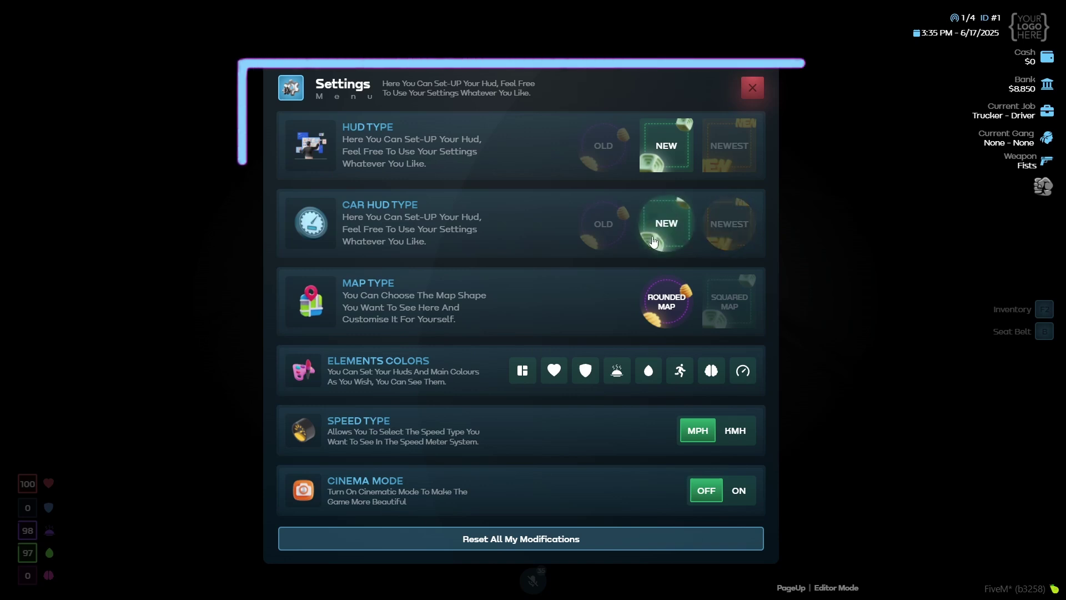
click(594, 243)
click(667, 238)
click(728, 233)
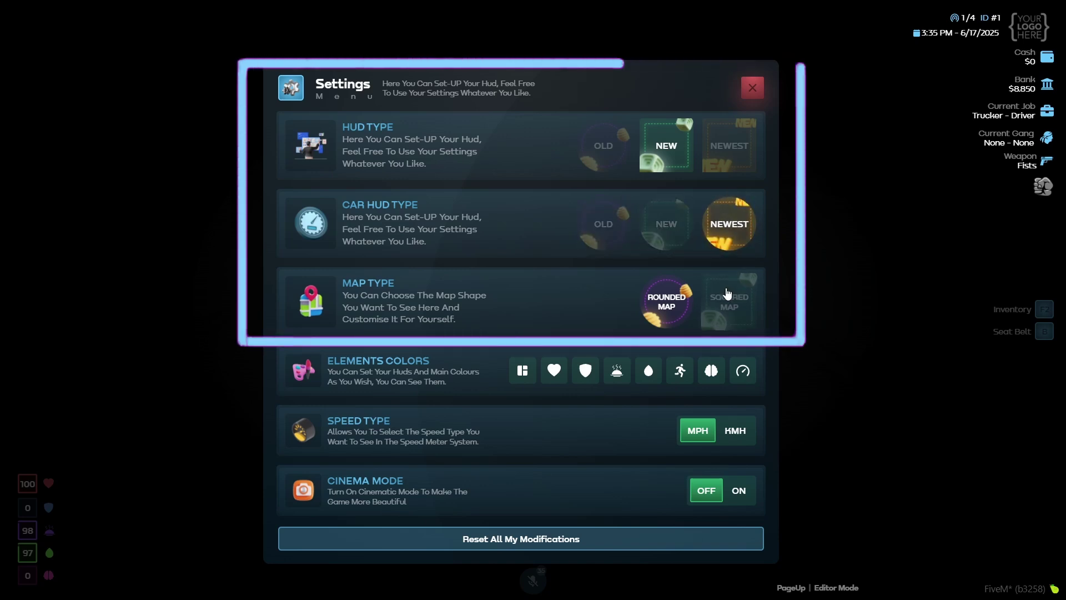
Switch Map Type between Squared Map and Rounded Map several times, ending on Rounded Map
click(730, 297)
click(672, 309)
click(727, 304)
click(666, 306)
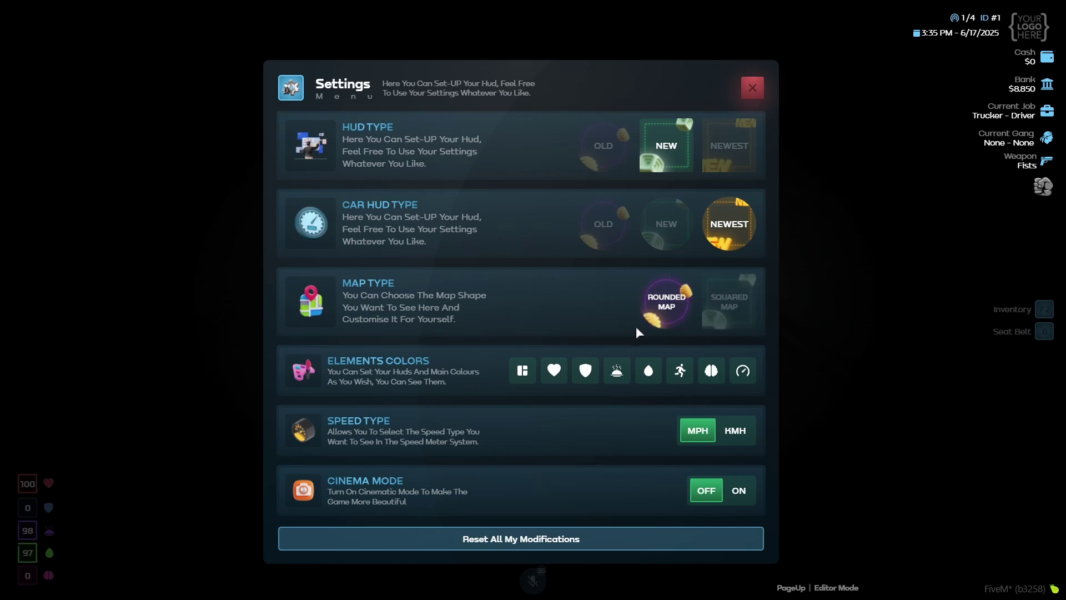
click(733, 317)
click(667, 305)
Pick a deeper blue as the main HUD colour and toggle Speed Type to KMH and back to MPH
click(525, 373)
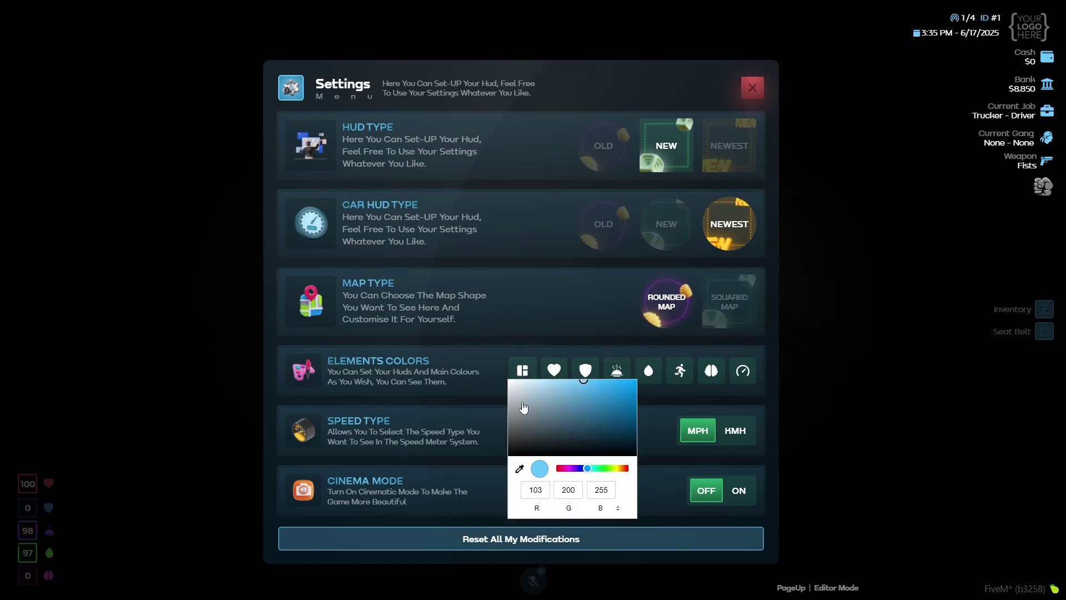
click(674, 428)
click(733, 442)
click(696, 437)
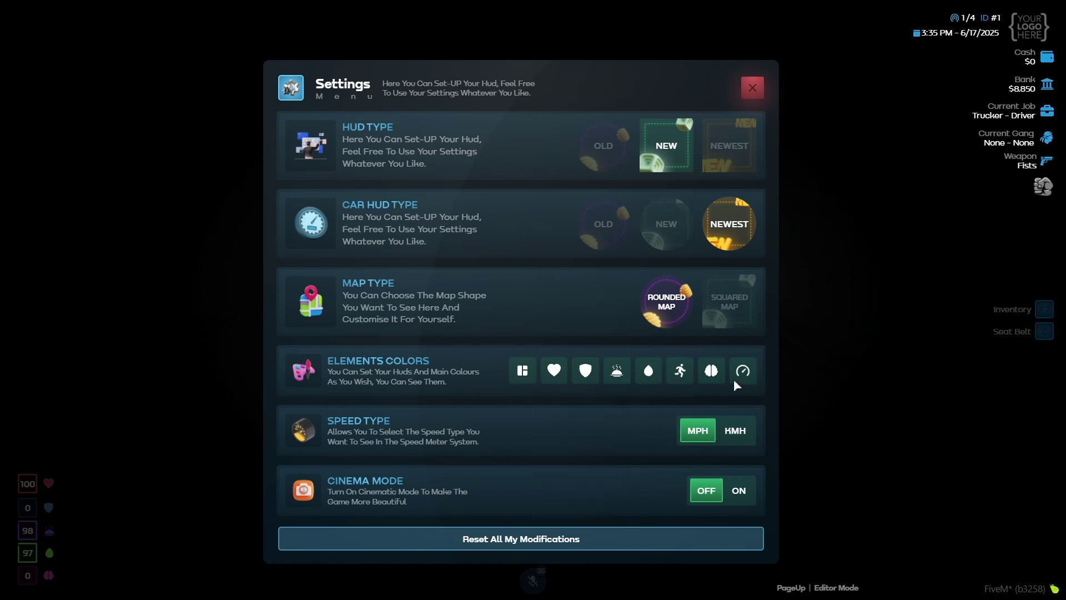
Try the speedometer's colour picker and toggle Cinema Mode on and off again
click(741, 372)
click(535, 430)
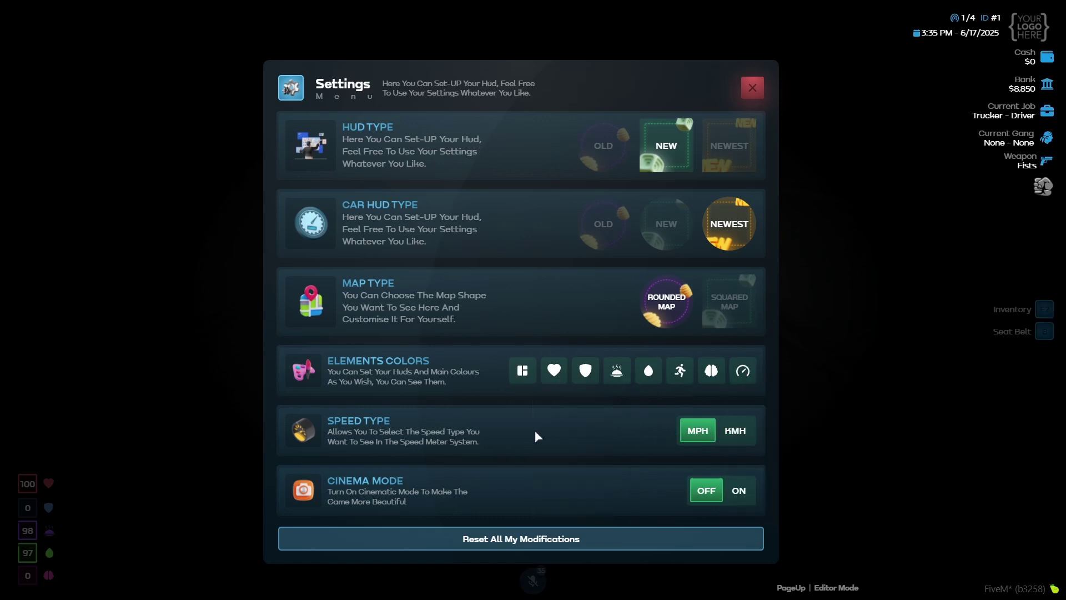
click(749, 490)
click(719, 480)
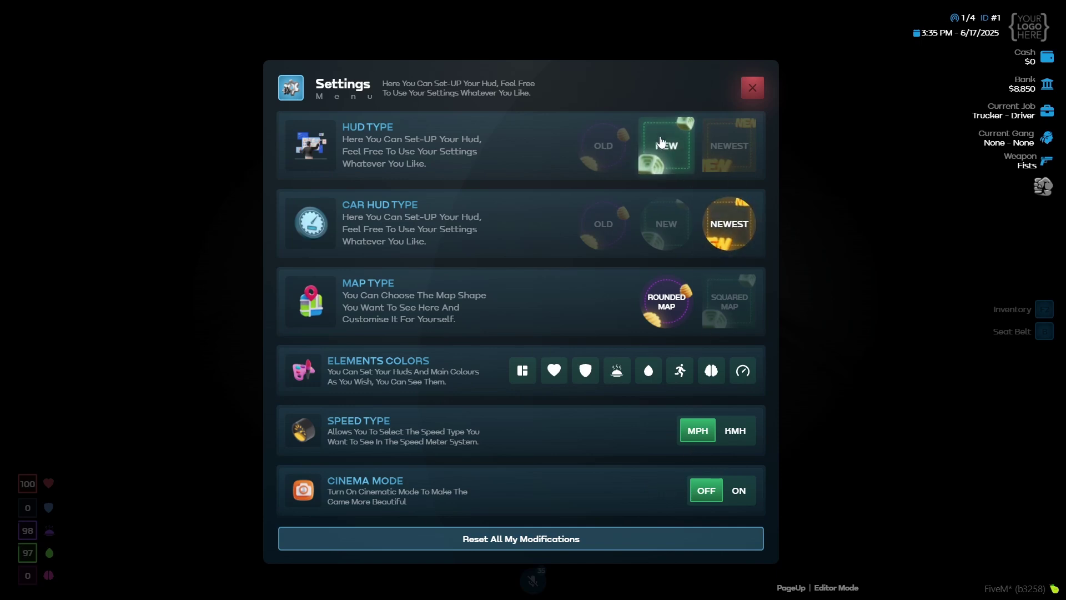
Set HUD Type to Old and reset all HUD modifications
click(619, 140)
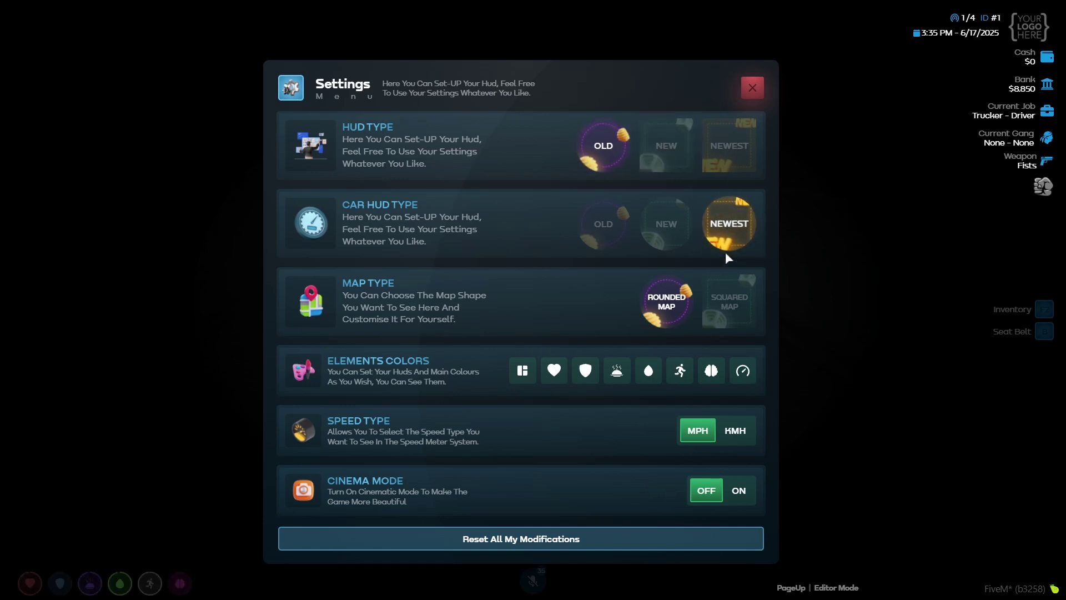
click(564, 548)
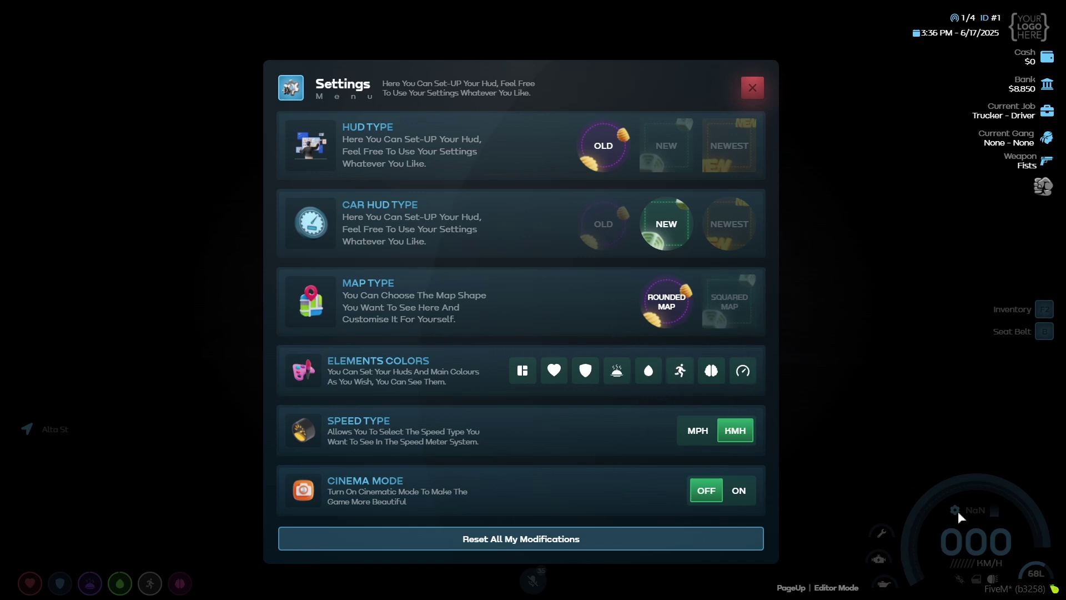
Compare the HUD styles inside the car, set HUD Type to Old and Car HUD Type to Newest, and close the settings
click(728, 242)
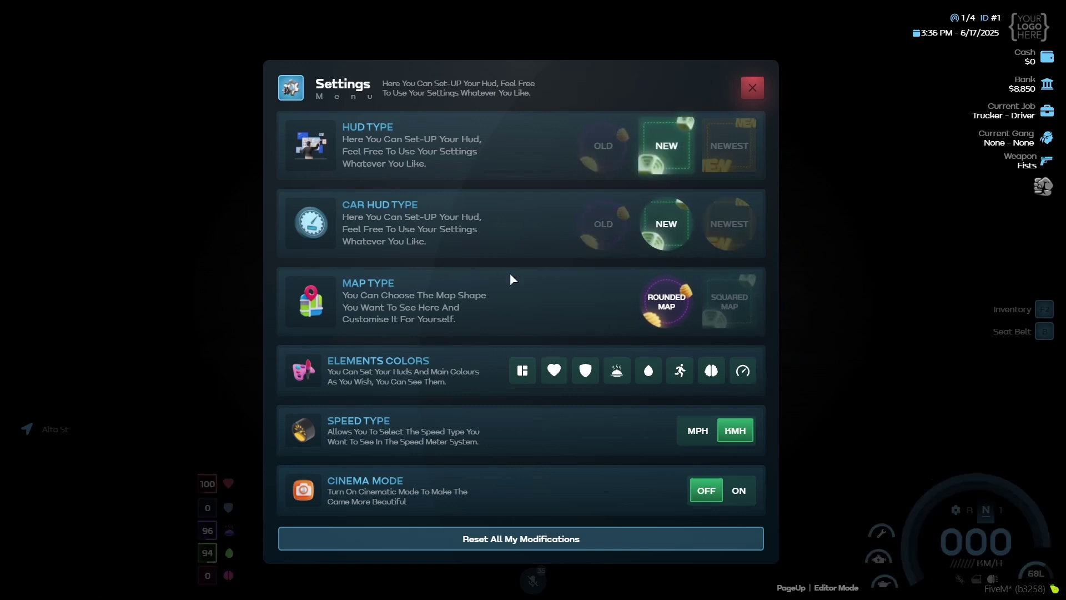
click(721, 161)
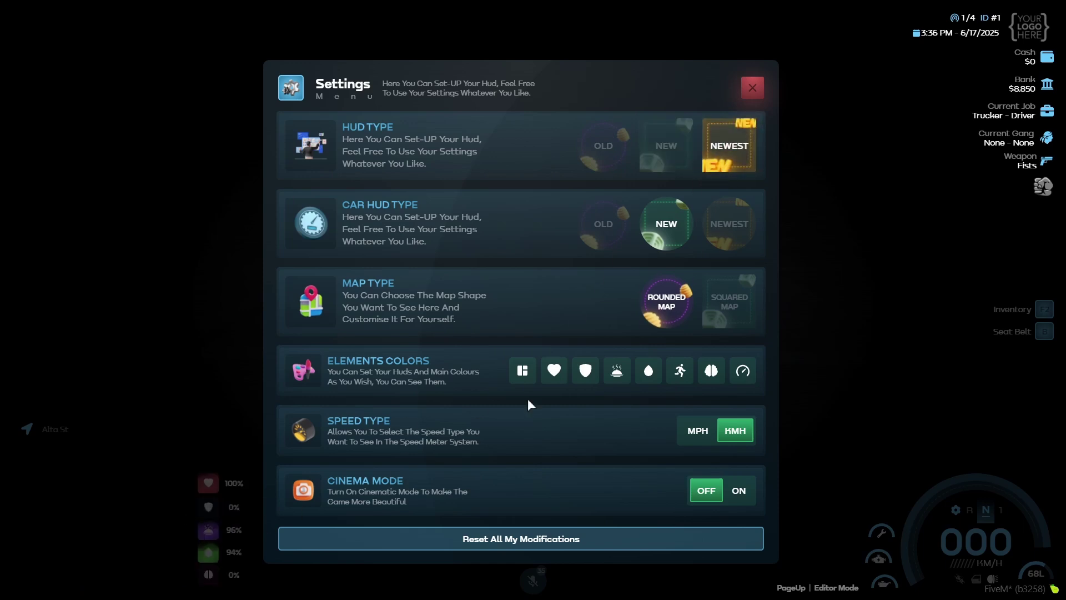
click(622, 155)
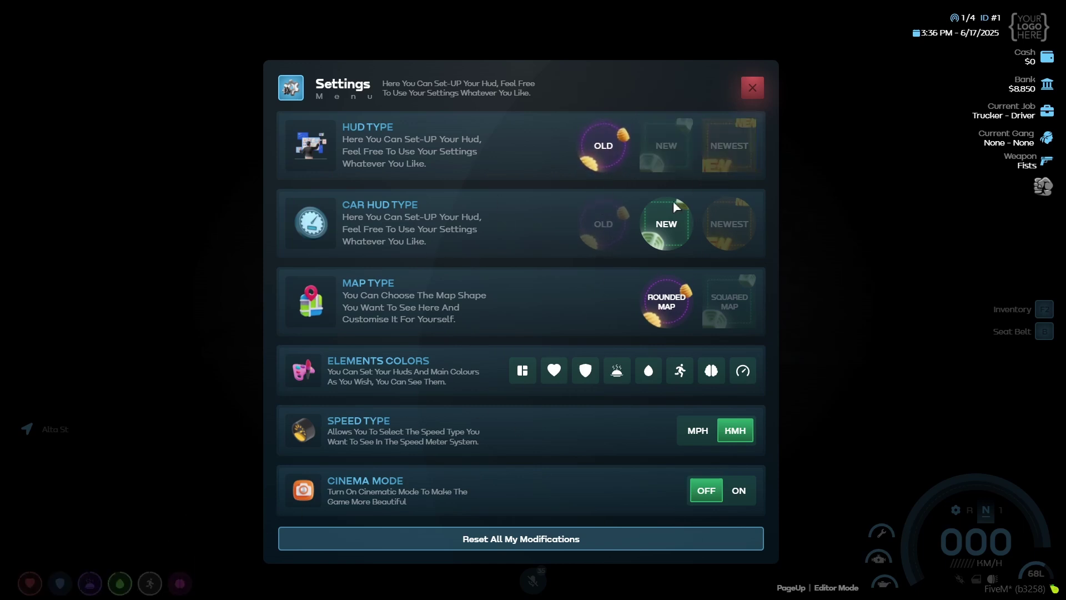
click(745, 233)
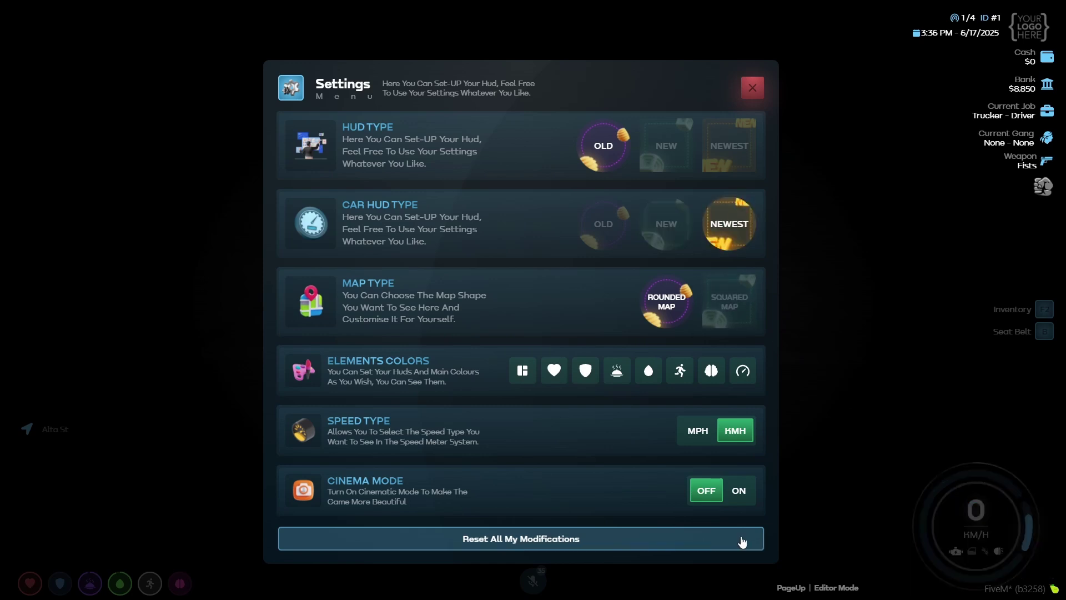
key(Escape)
Drive the car out onto the road to test the speedometer and brake to a stop
key(w)
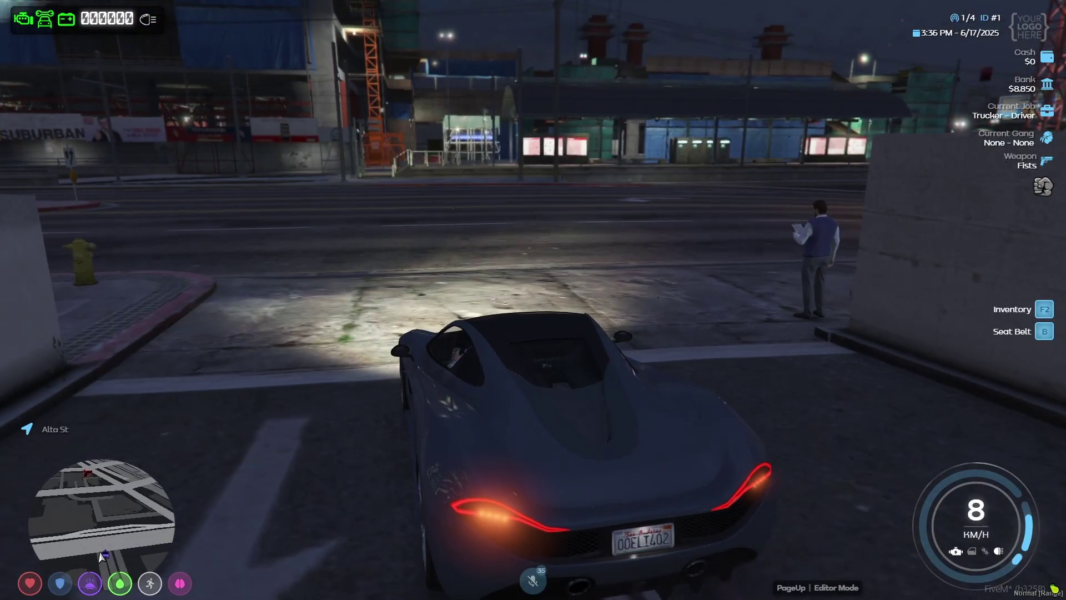
key(a)
key(d)
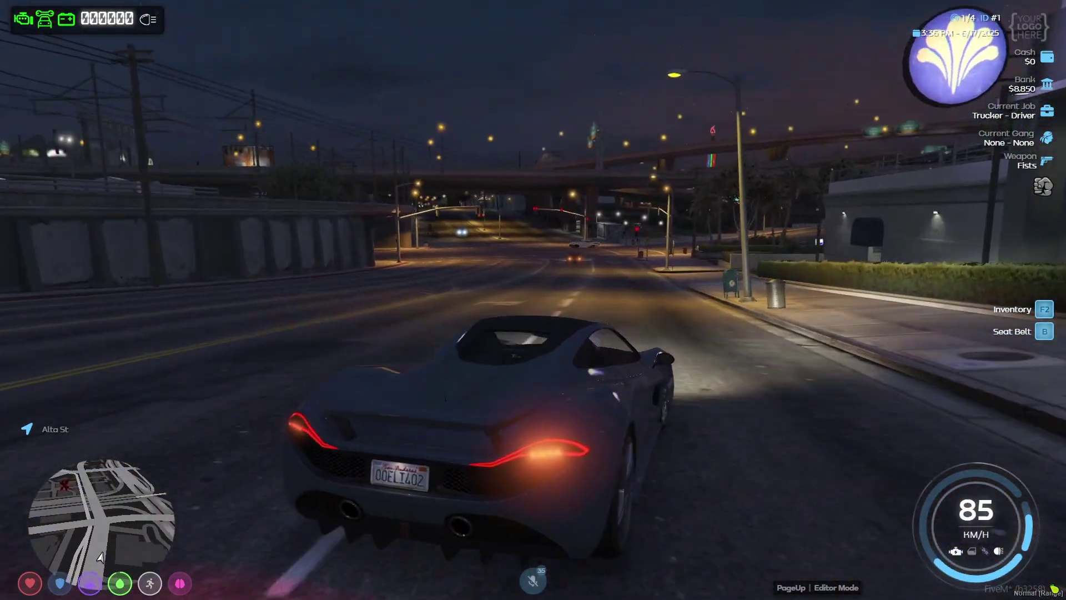
key(s)
key(s)
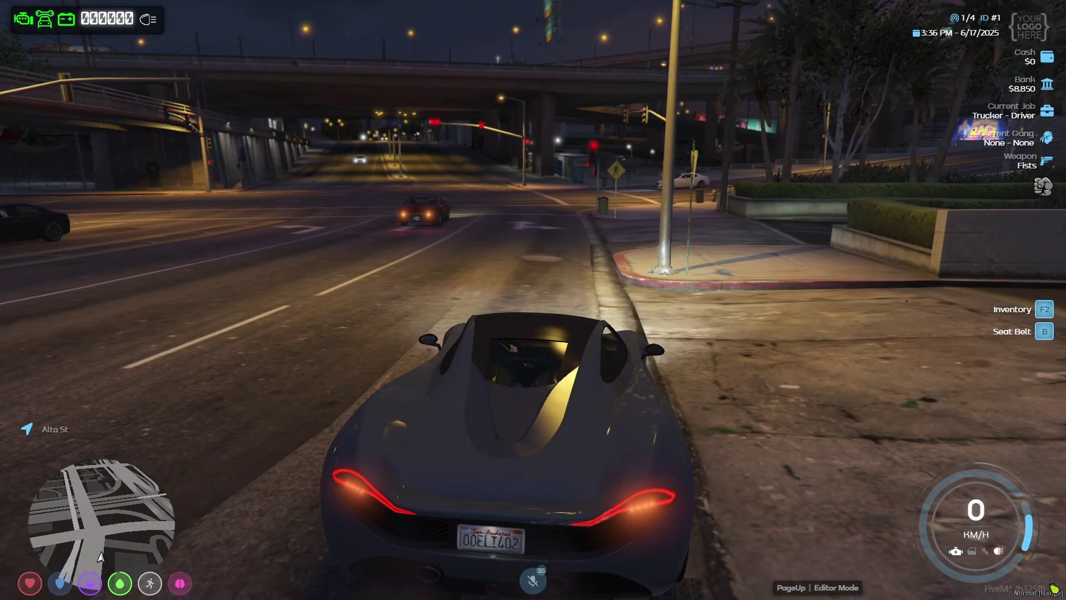
Open the HUD editor mode, hide the Inventory and Seat Belt keybind display and move it slightly higher
key(Page_Up)
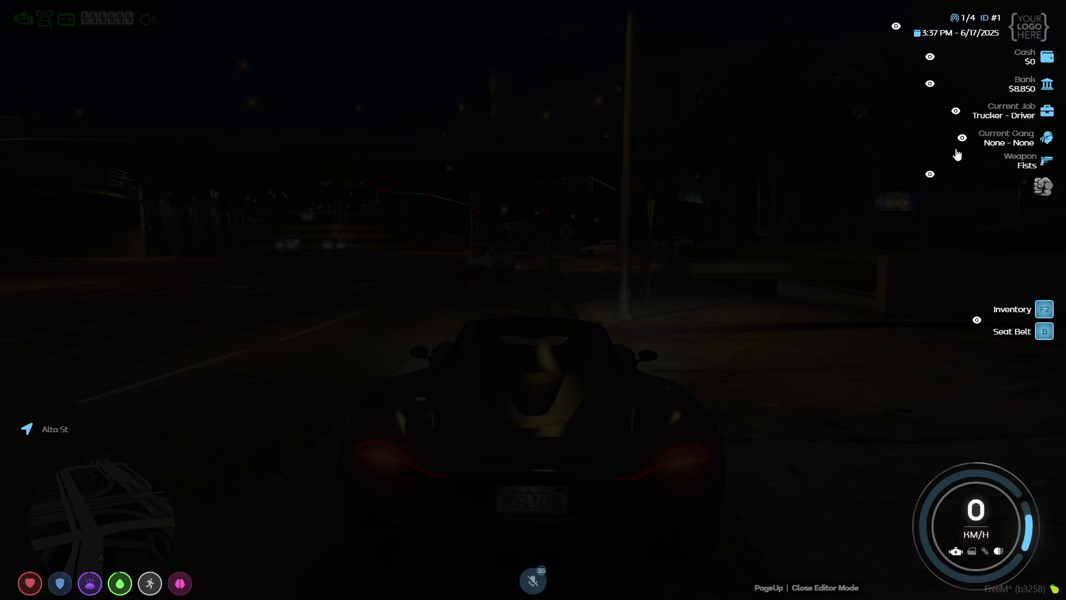
click(931, 174)
click(930, 173)
click(977, 320)
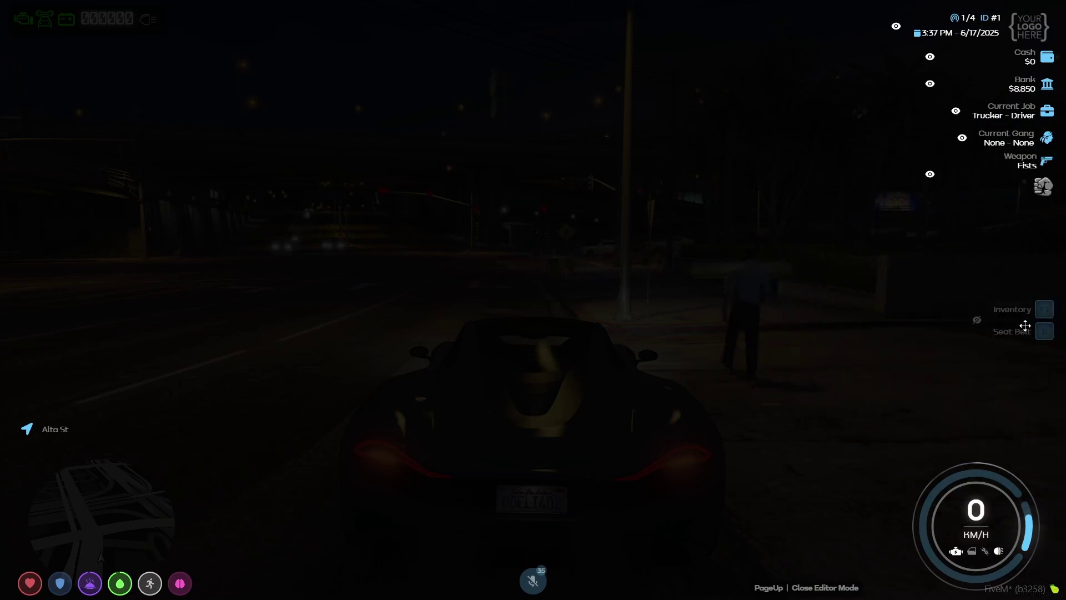
drag(1025, 326, 1025, 268)
Reposition the speedometer against the right edge, the microphone icon slightly up and right, and the street name at the top centre
drag(994, 499, 1029, 519)
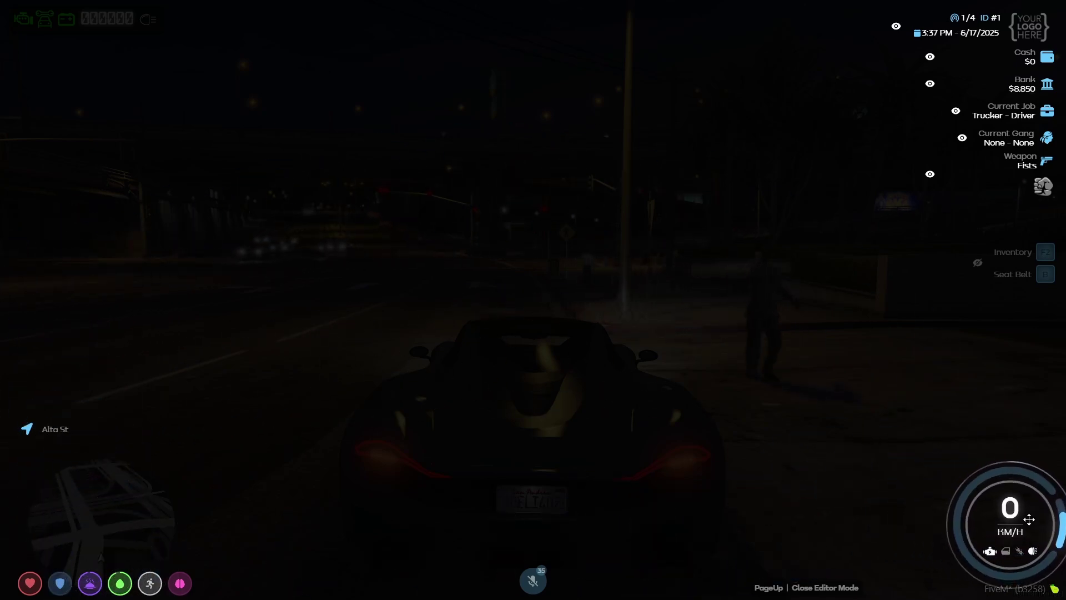
drag(532, 571, 553, 564)
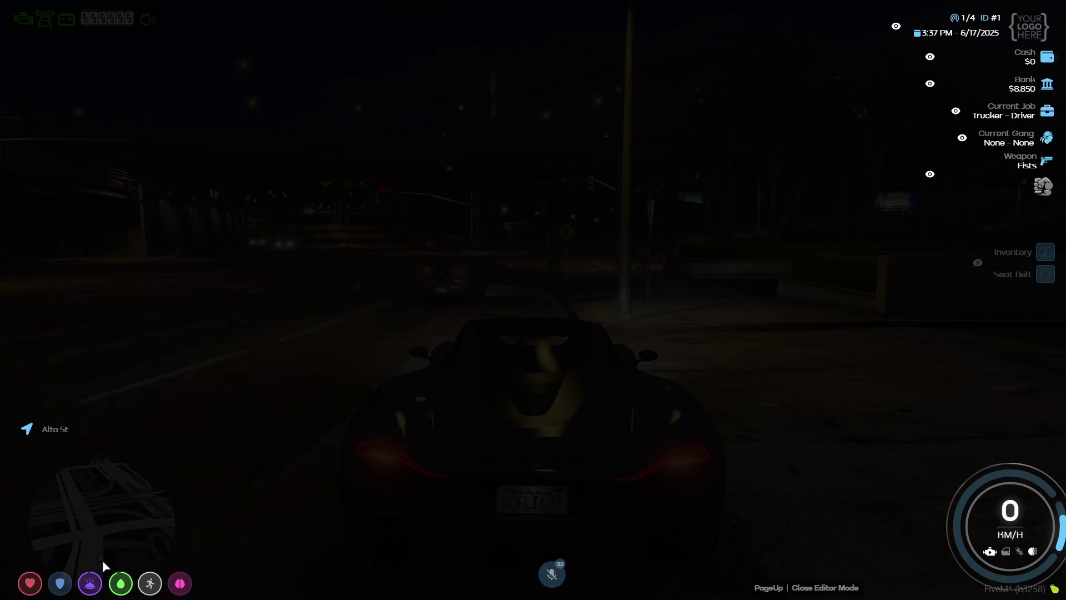
drag(62, 431, 548, 27)
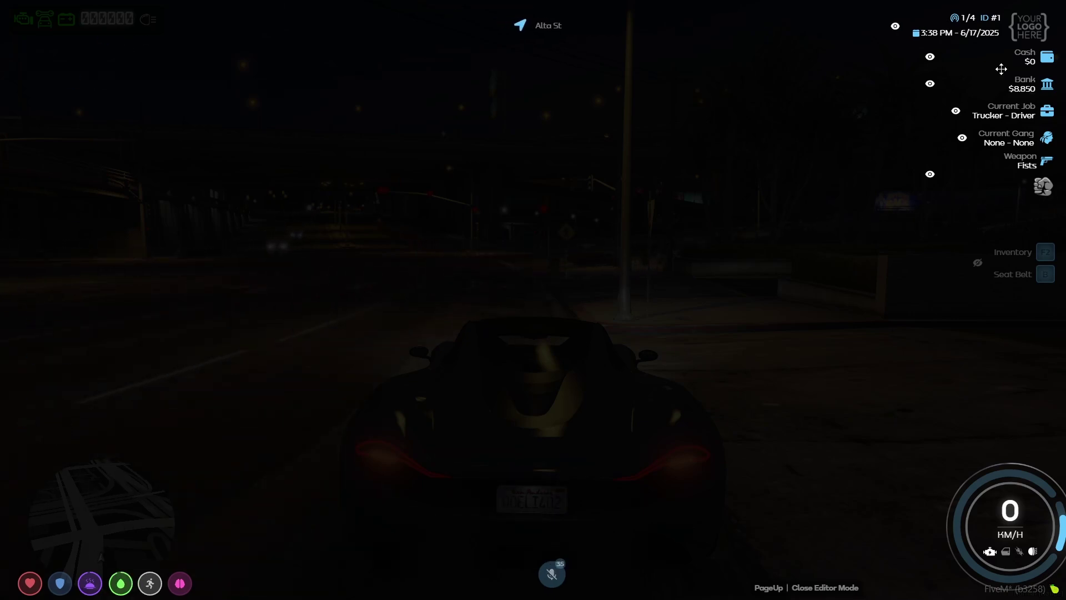
Hide the server info and date line, Cash and Bank, then move Current Gang down above the keybind display and hide it
click(893, 28)
click(930, 57)
click(930, 83)
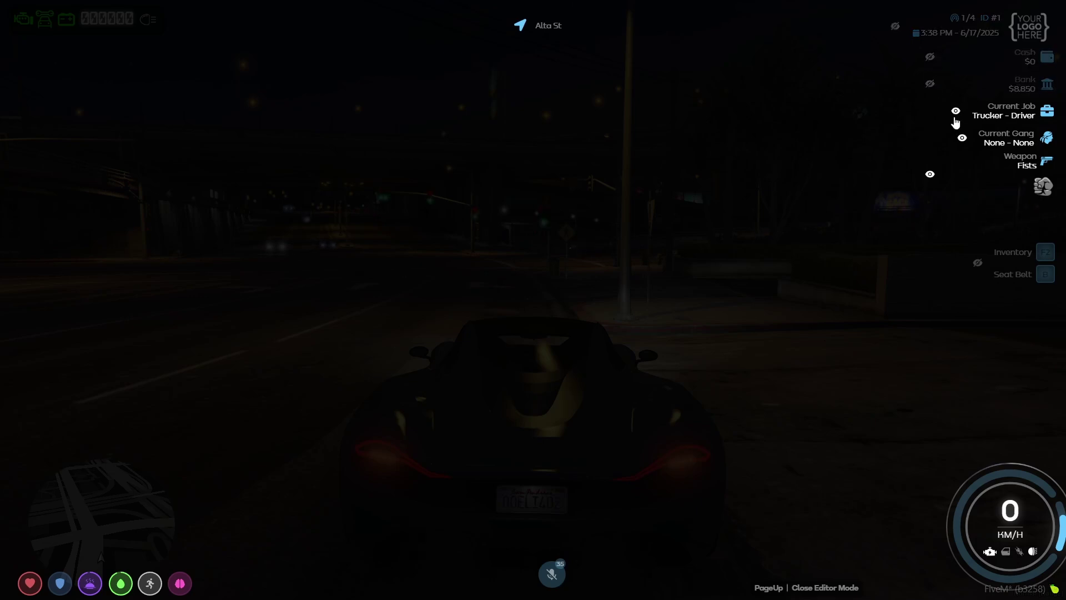
drag(978, 136, 1001, 215)
click(969, 219)
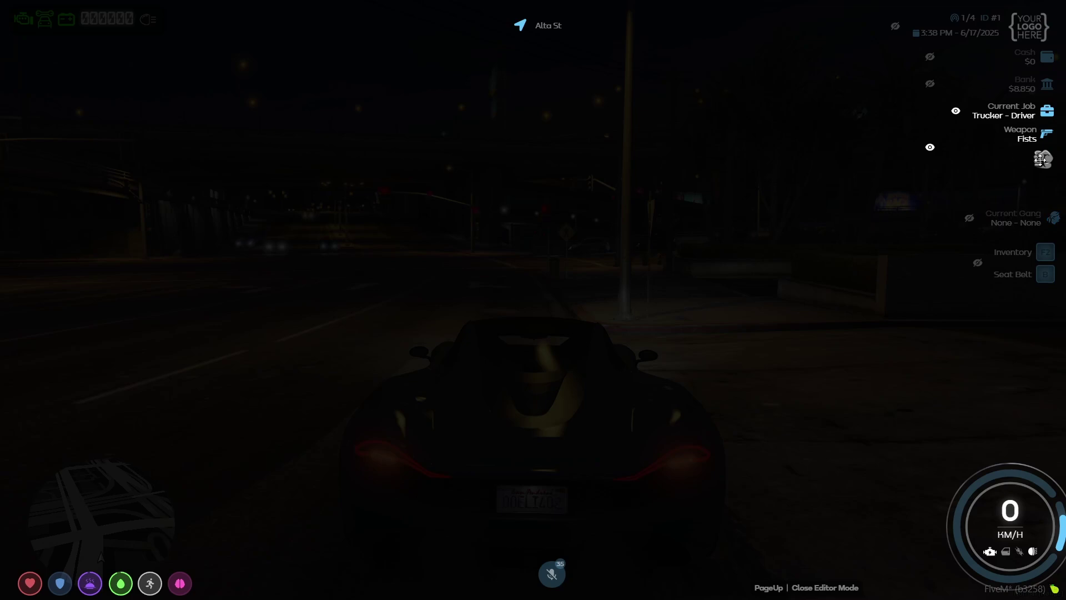
Hide the Weapon and Current Job displays and nudge Current Job slightly toward the screen edge
click(930, 147)
mouse_move(1029, 114)
mouse_down()
mouse_move(1024, 60)
mouse_move(1021, 110)
mouse_up()
click(958, 107)
Show Bank and Cash again and move Cash below Bank
click(931, 84)
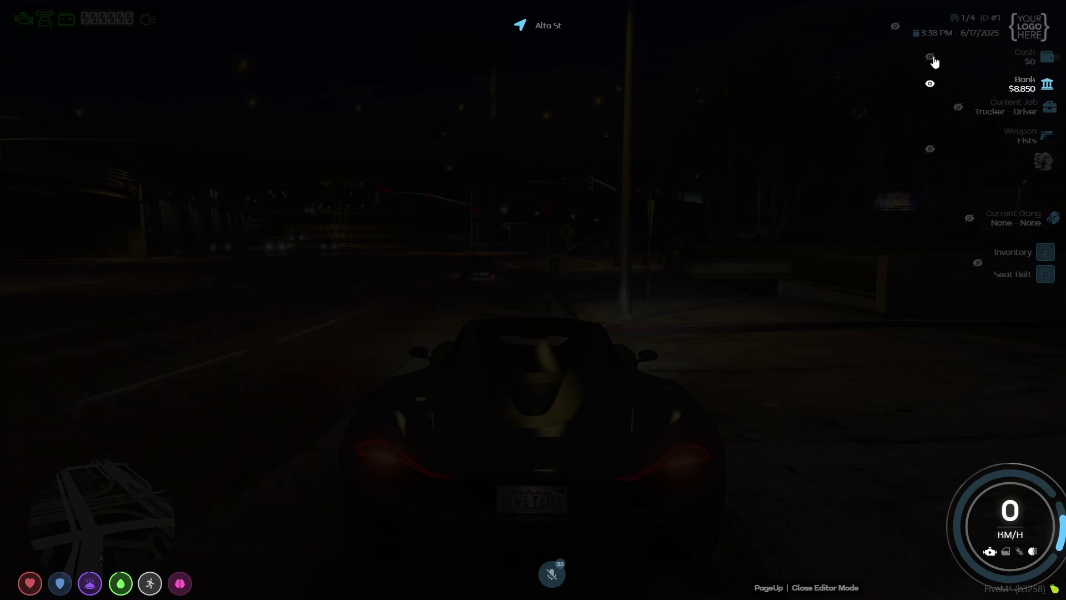
click(930, 57)
drag(988, 52, 986, 81)
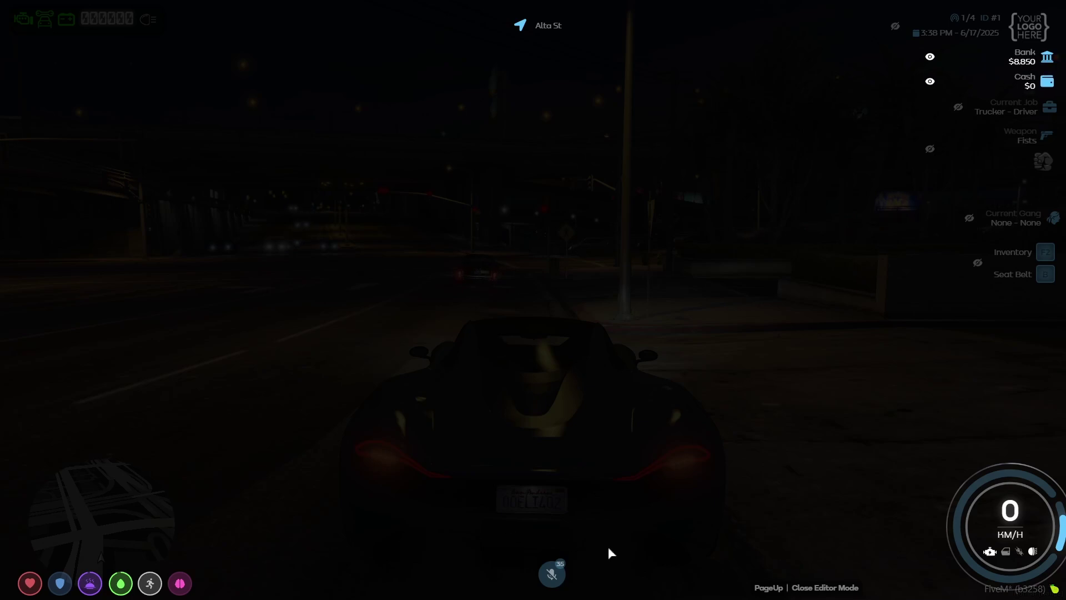
Close the HUD editor mode, drive the car up to the intersection to check the new layout, and brake
key(Page_Up)
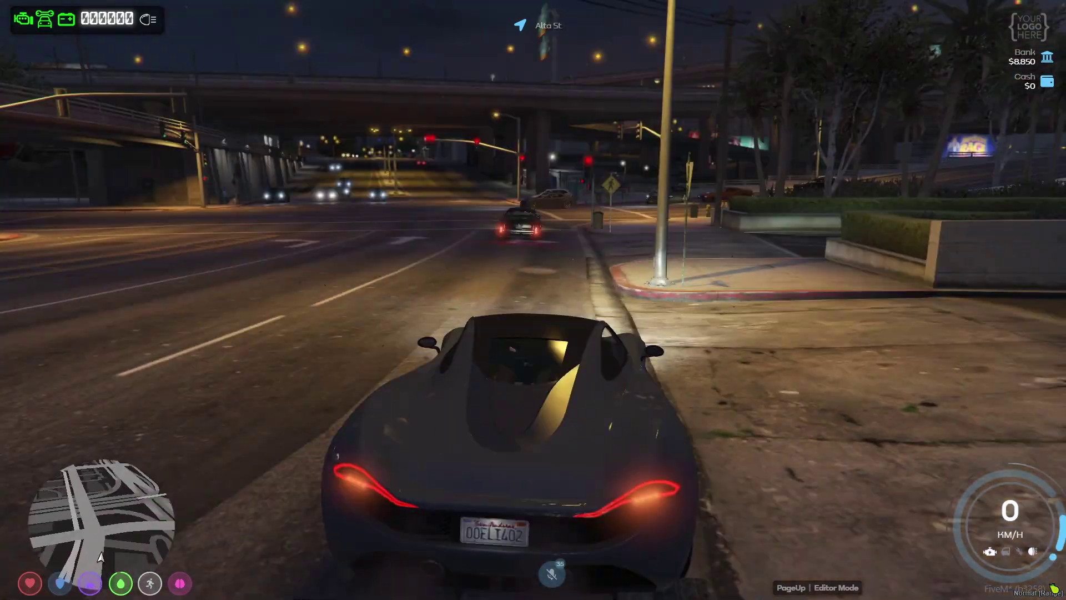
key(w)
key(s)
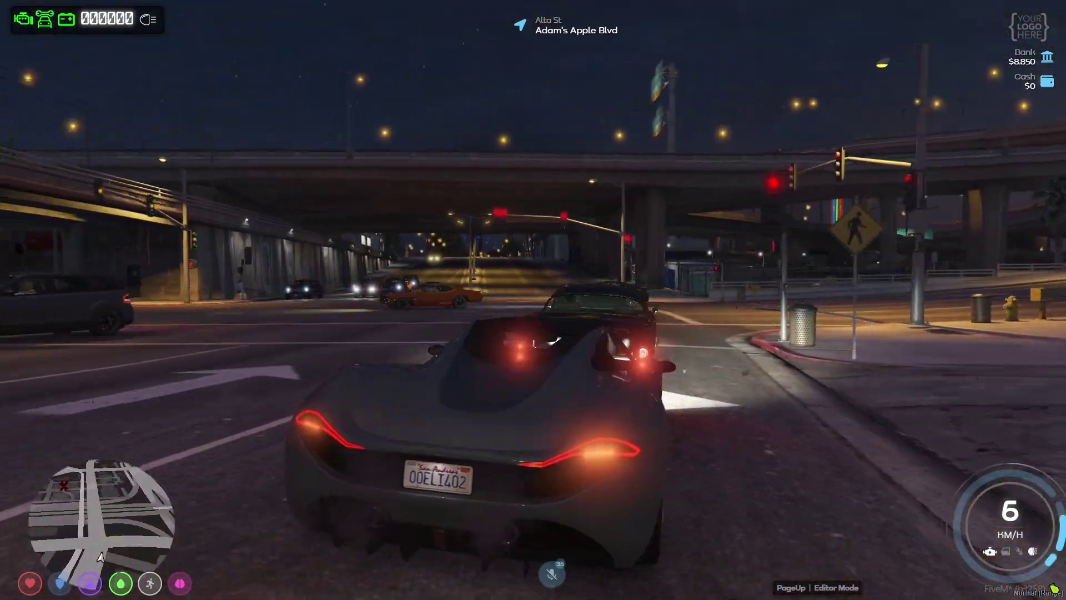
Reopen the HUD editor mode, reposition the logo further left along the top, shift the speedometer slightly left, and close the editor
key(Page_Up)
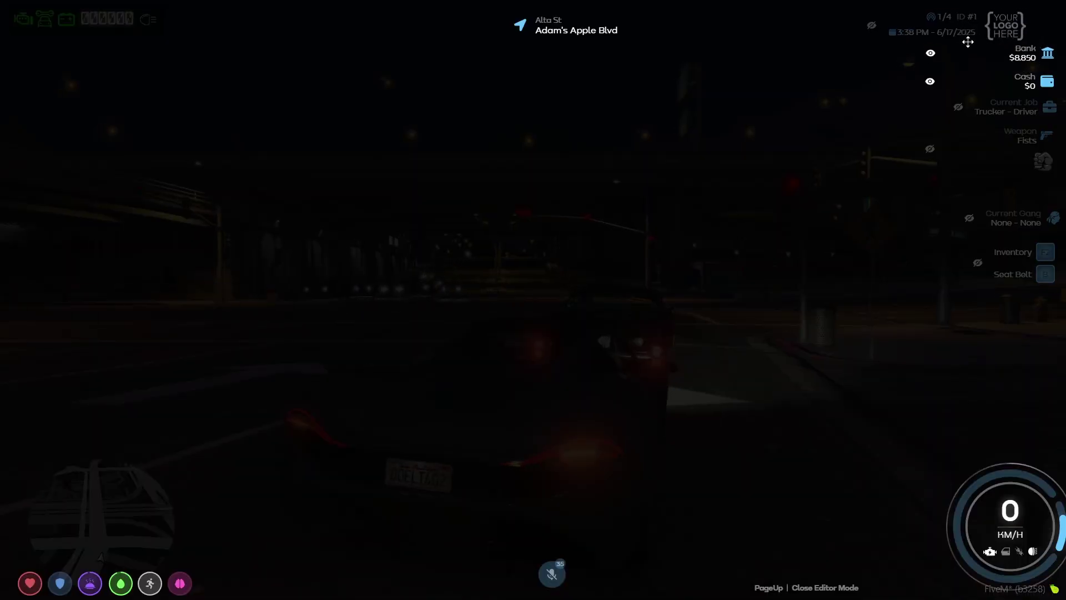
drag(968, 42, 1030, 25)
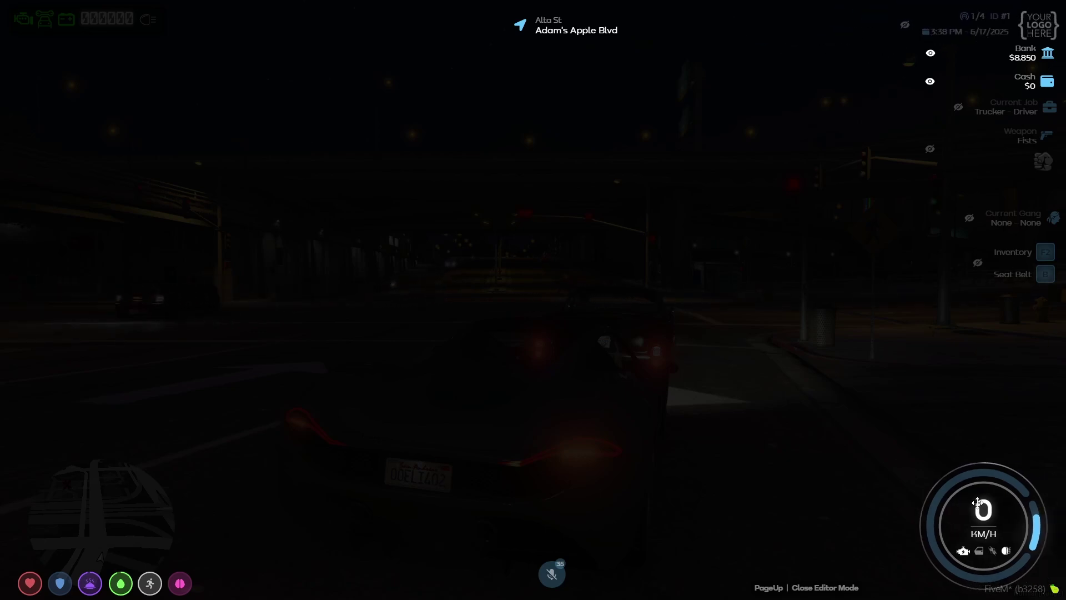
key(Page_Up)
Drive along the streets at speed and operate the seat belt to test the speedometer and HUD
key(w)
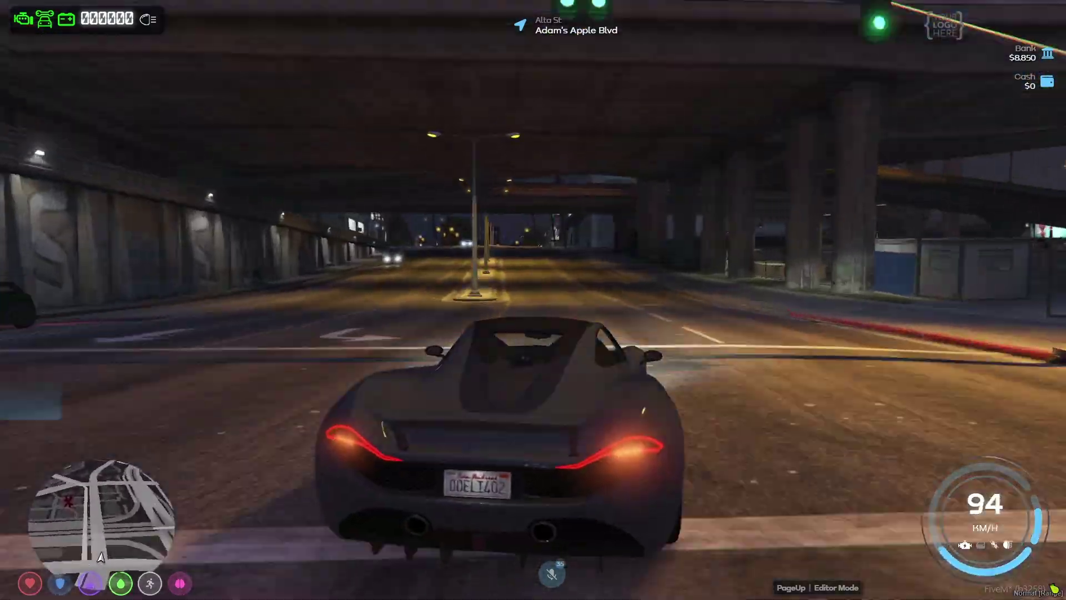
key(b)
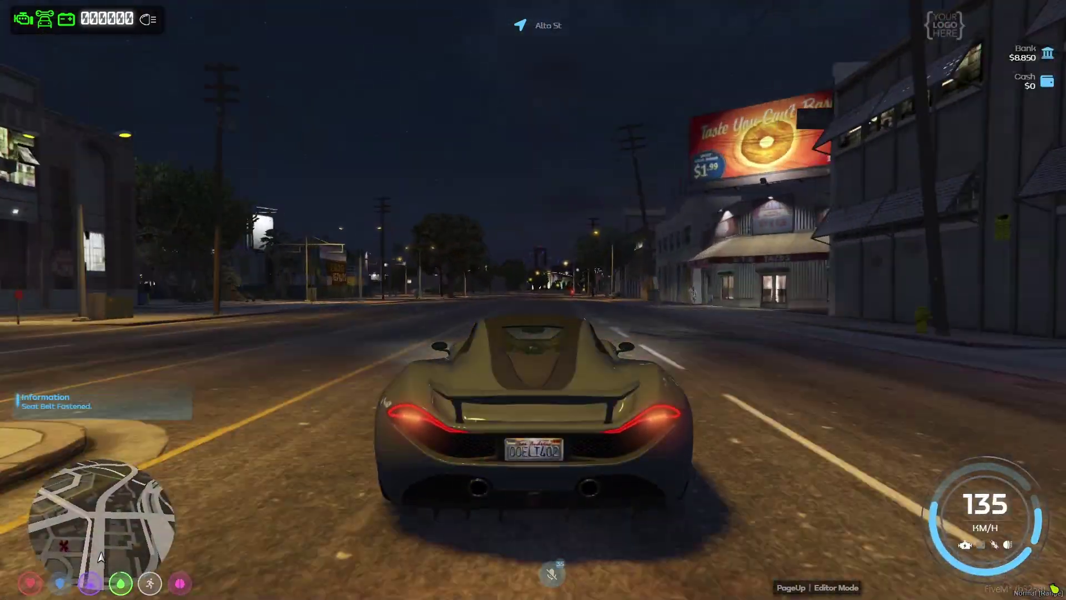
key(b)
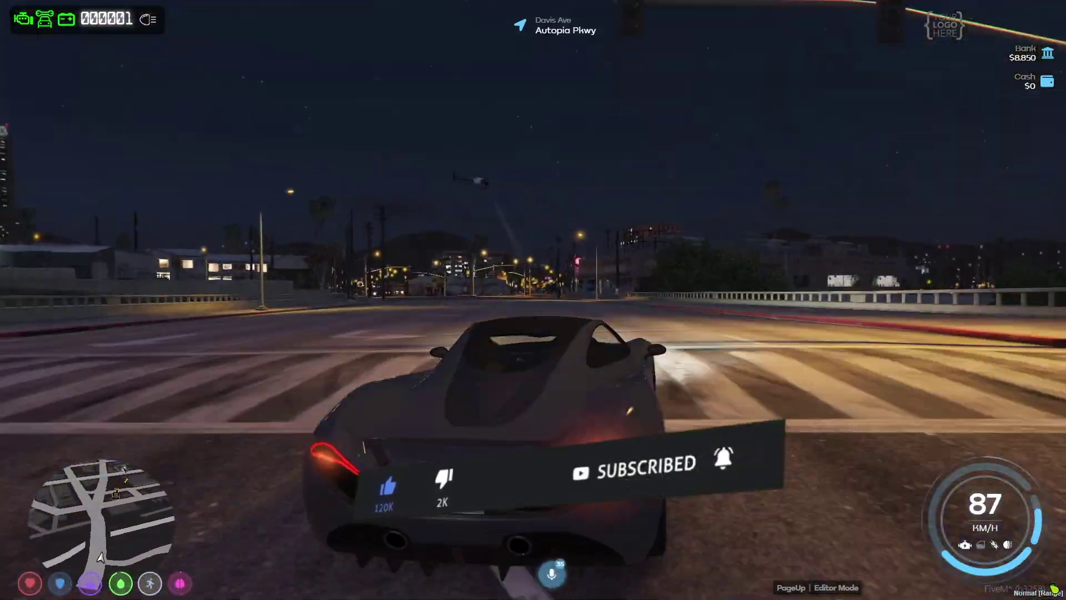
key(w)
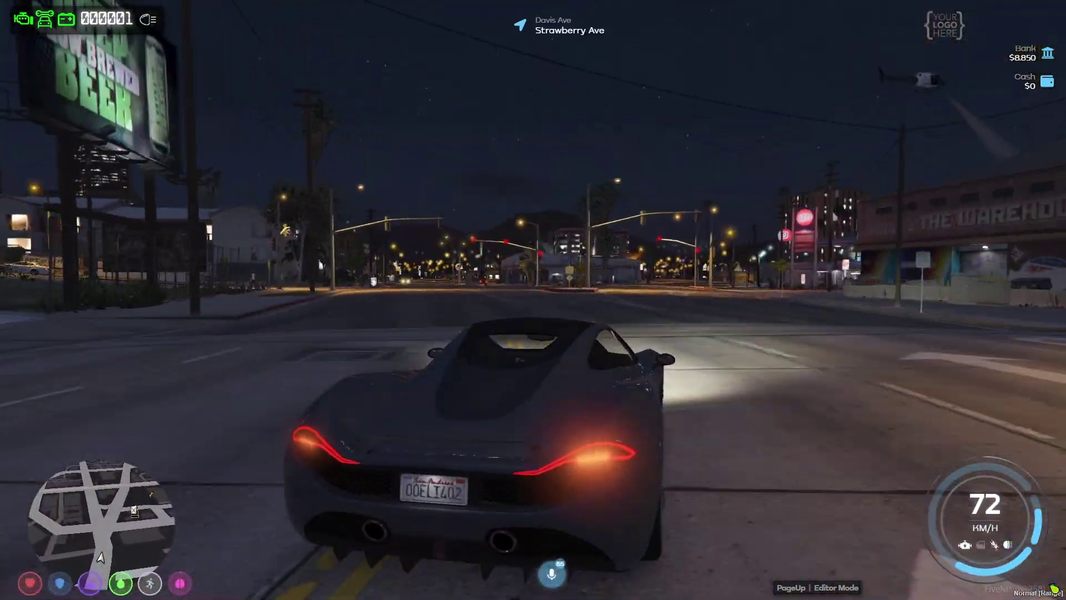